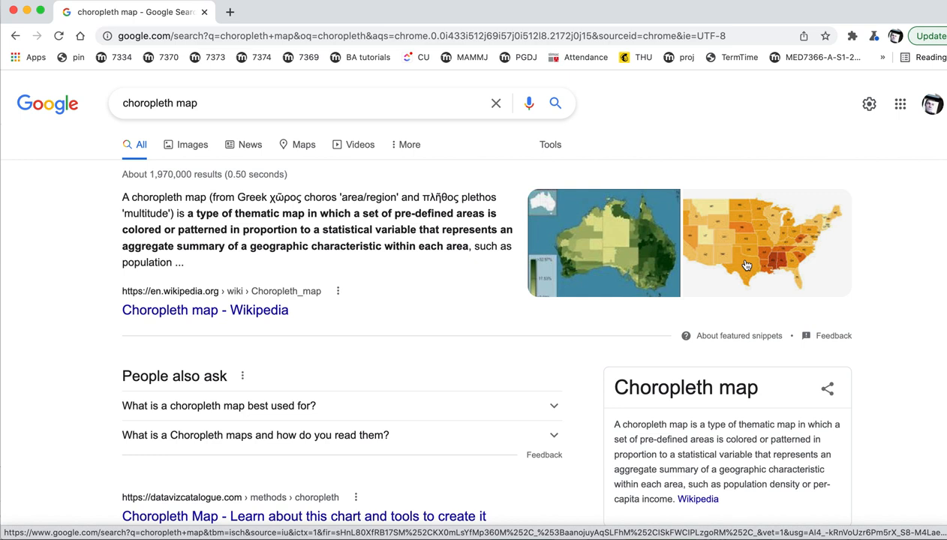
Search Google for "birmingham wards map" and look over the map images and council results.
left_click(342, 105)
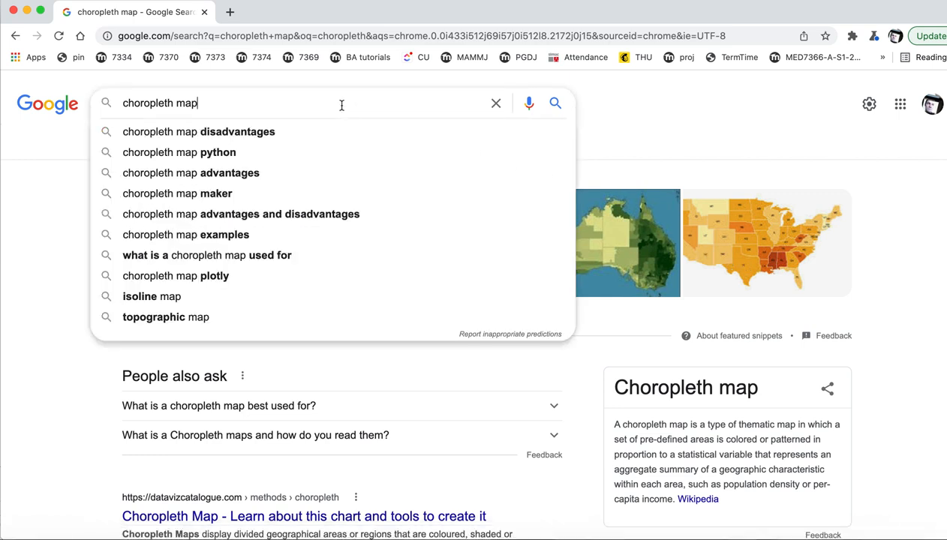
key("super+a")
type("birmingha")
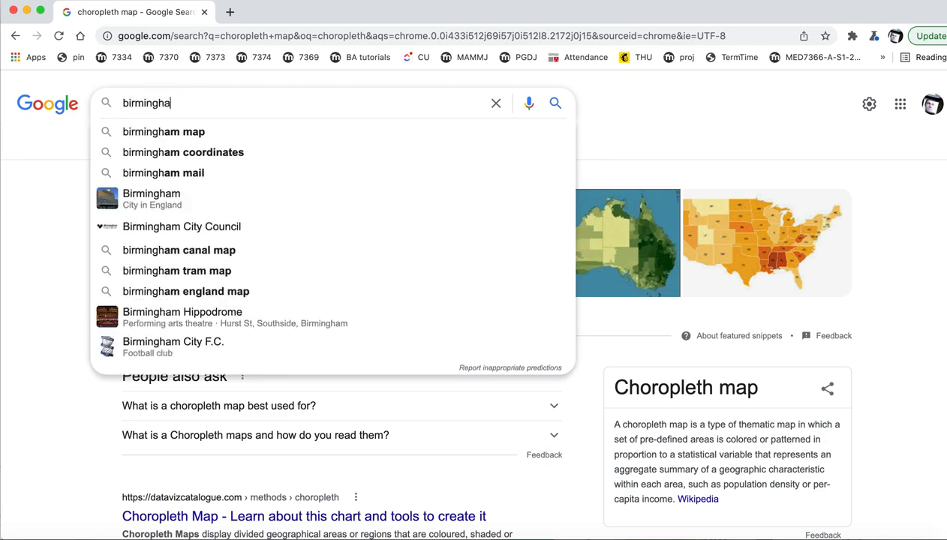
type("m wards")
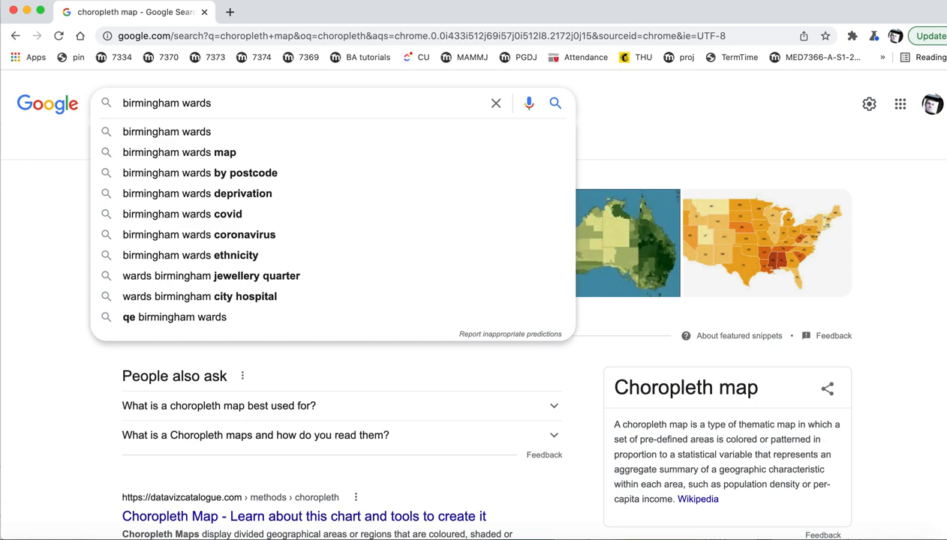
key("Down")
key("Down")
key("Return")
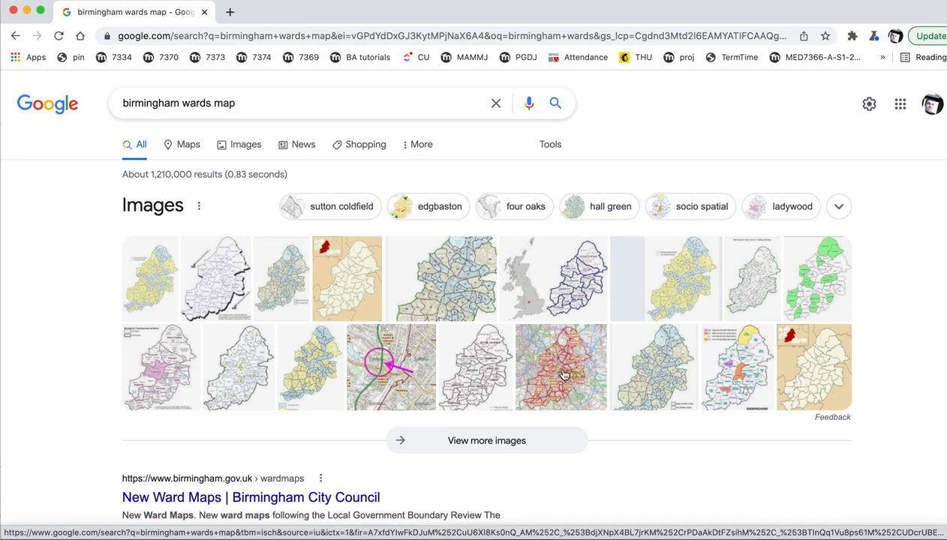
scroll(608, 453, "down", 2)
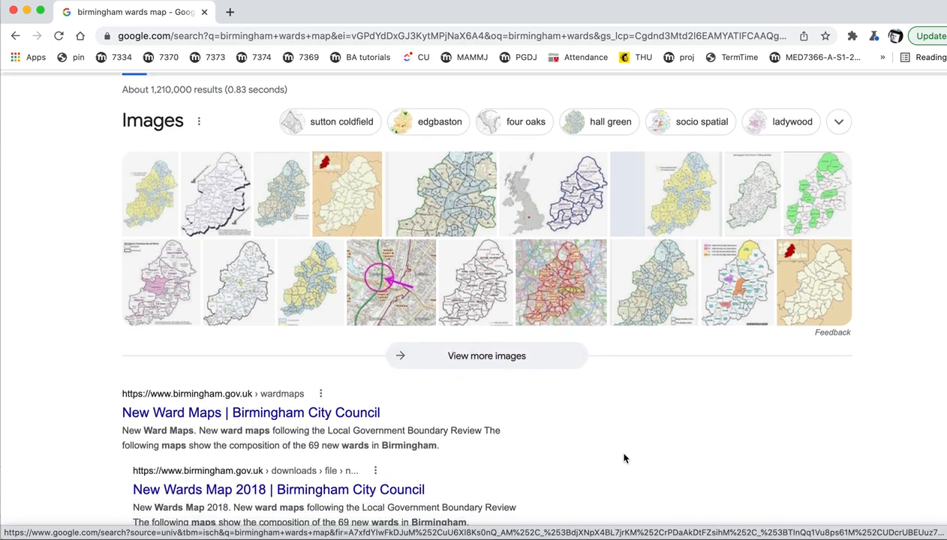
scroll(628, 467, "down", 2)
scroll(628, 467, "up", 4)
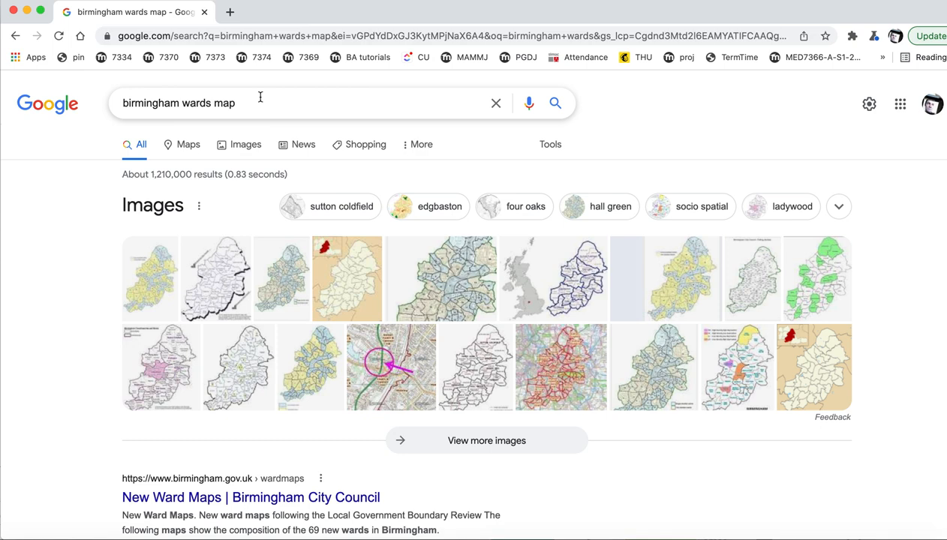
Search for "create custom map in flourish" in a new browser tab and open the Flourish article on data-driven maps using custom boundaries.
left_click(229, 12)
type("crea")
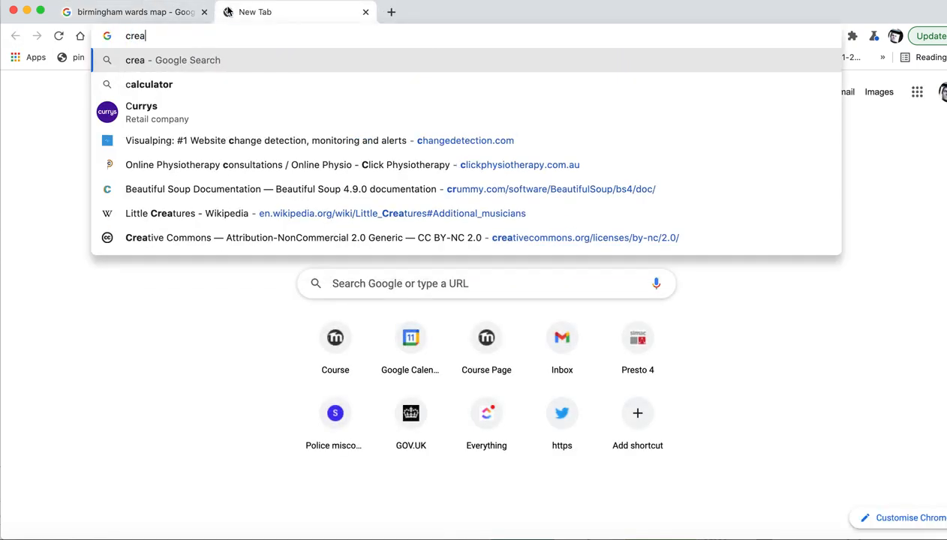
type("te custom map ")
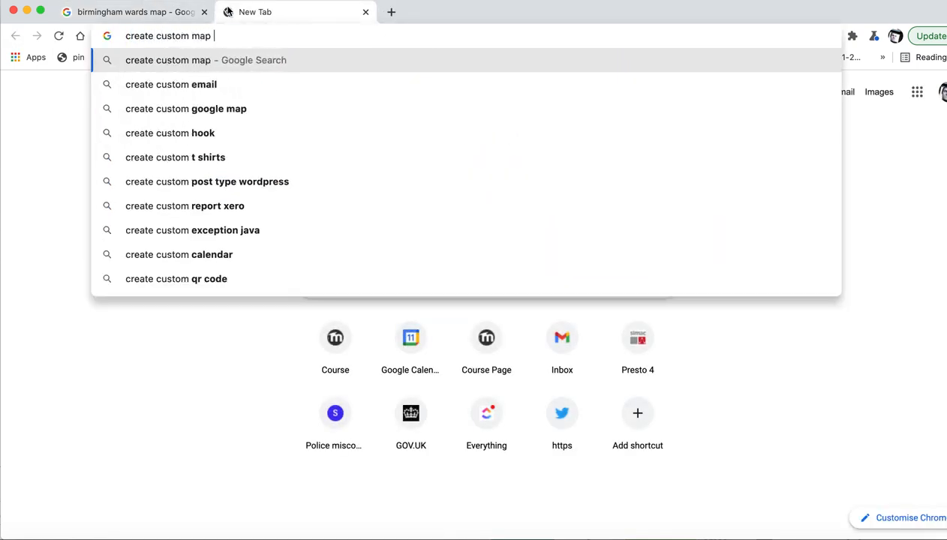
type("in flourish")
key("Return")
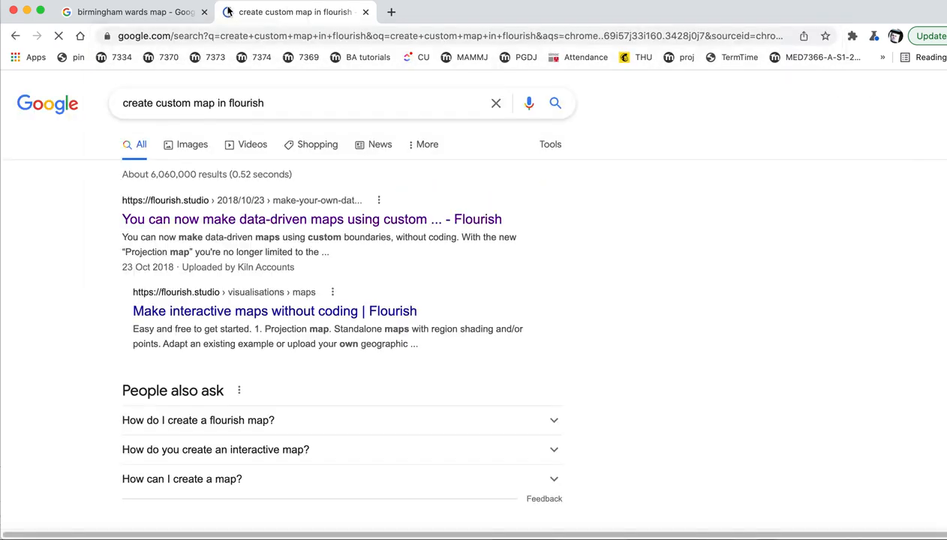
left_click(334, 218)
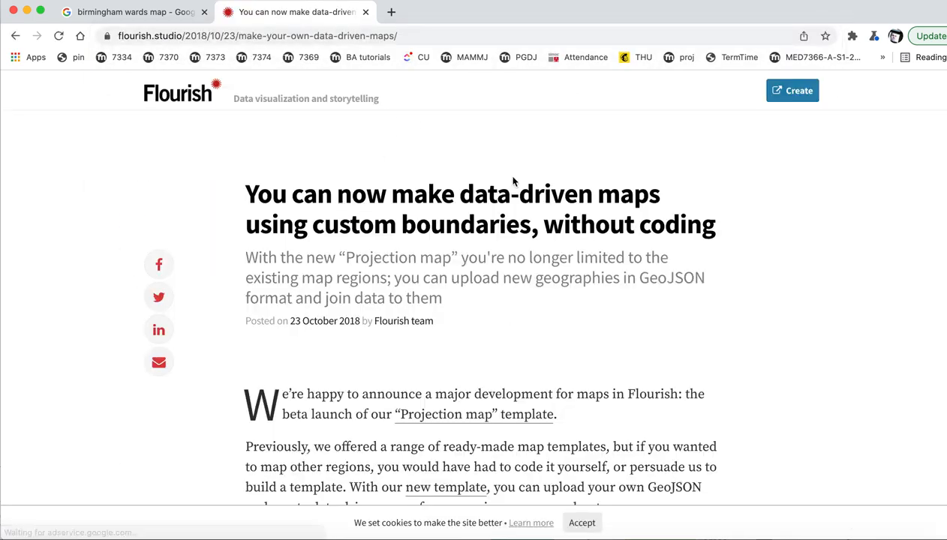
Read the article's description of the Projection map template and of uploading your own boundaries.
scroll(482, 329, "down", 4)
scroll(668, 334, "down", 2)
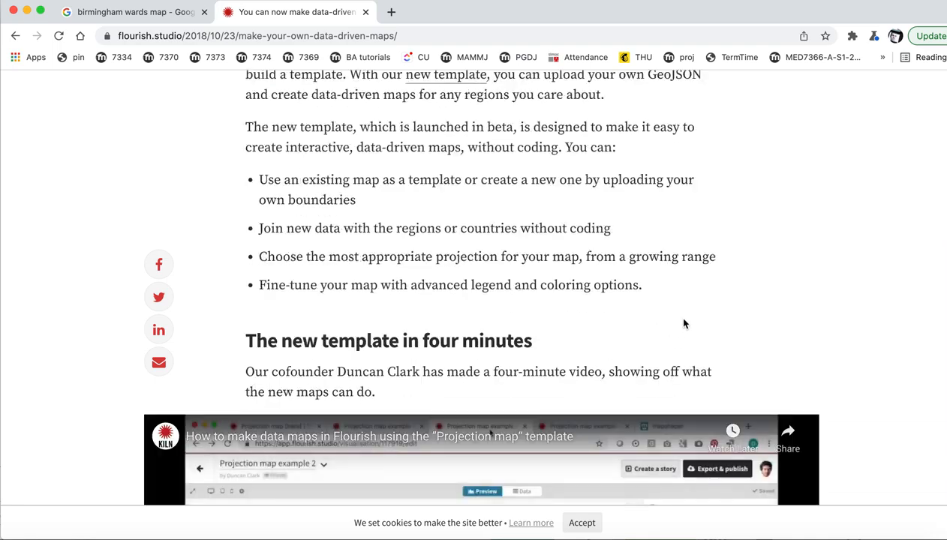
scroll(826, 301, "down", 3)
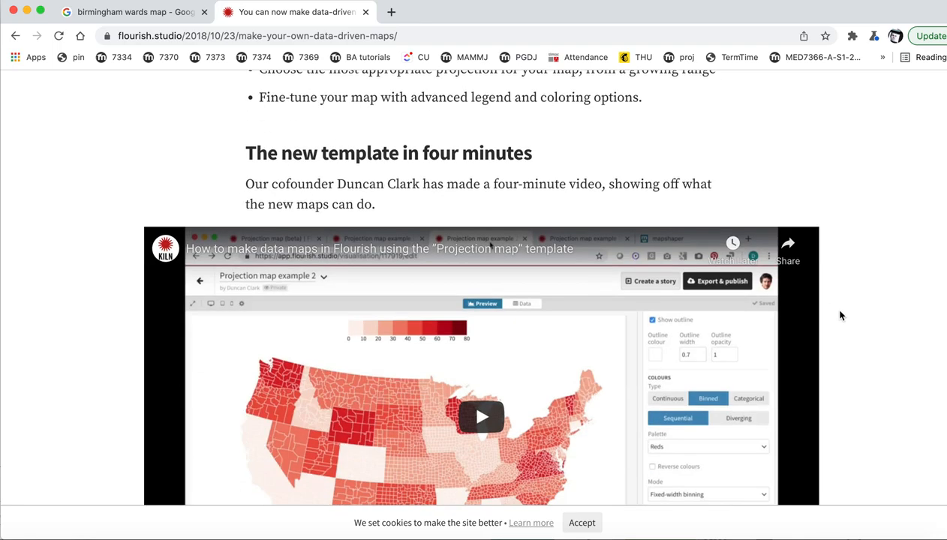
scroll(841, 316, "up", 6)
scroll(836, 318, "down", 4)
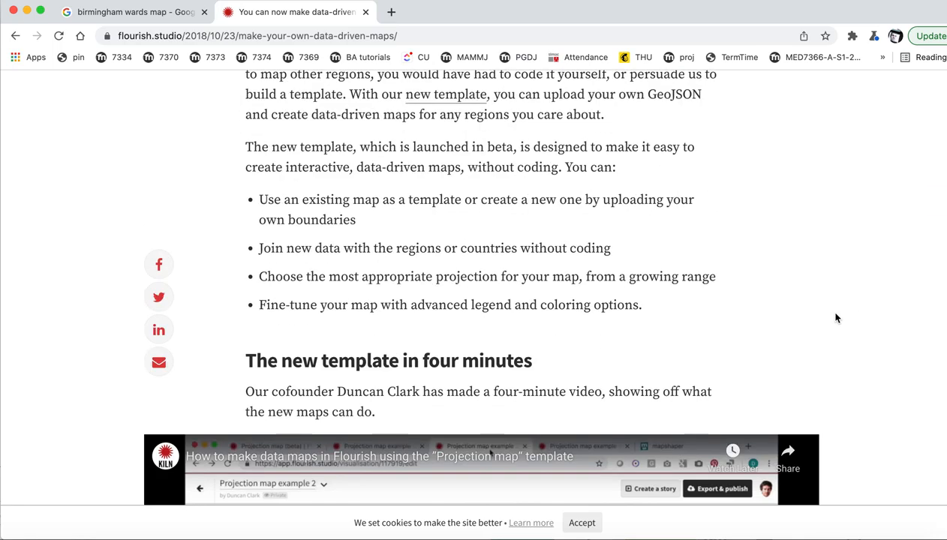
scroll(771, 263, "up", 3)
scroll(771, 262, "up", 3)
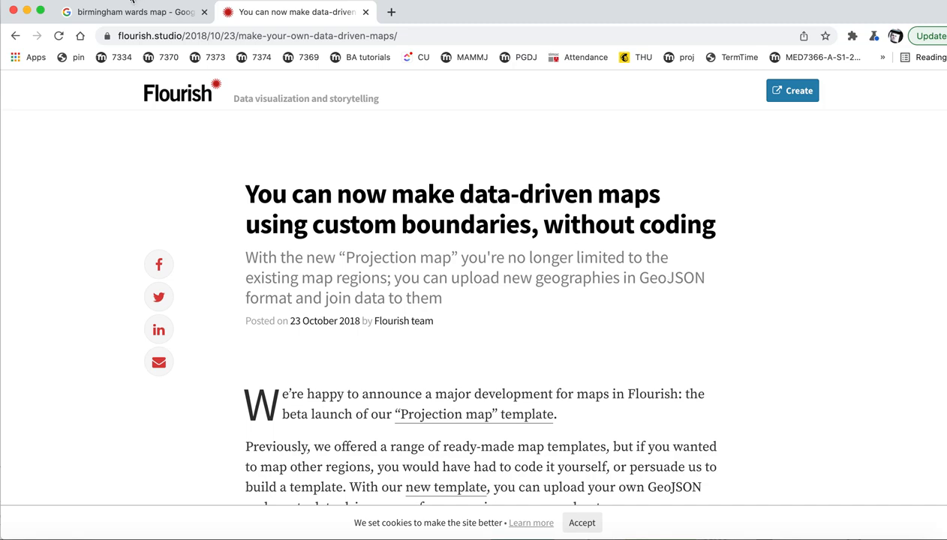
Return to the wards map search and change the query to "birmingham wards geojson".
left_click(133, 12)
left_click(250, 104)
key("BackSpace")
key("BackSpace")
key("BackSpace")
key("BackSpace")
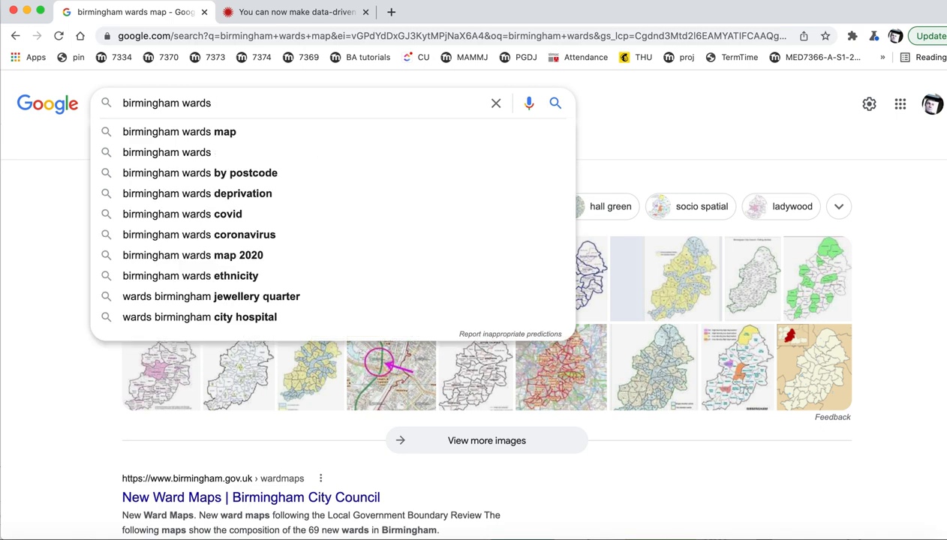
type("geojson")
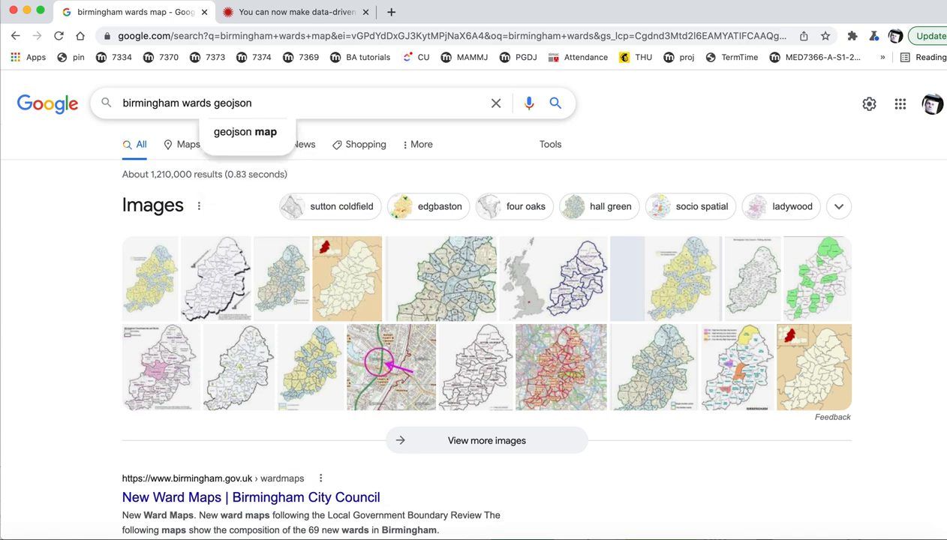
key("Return")
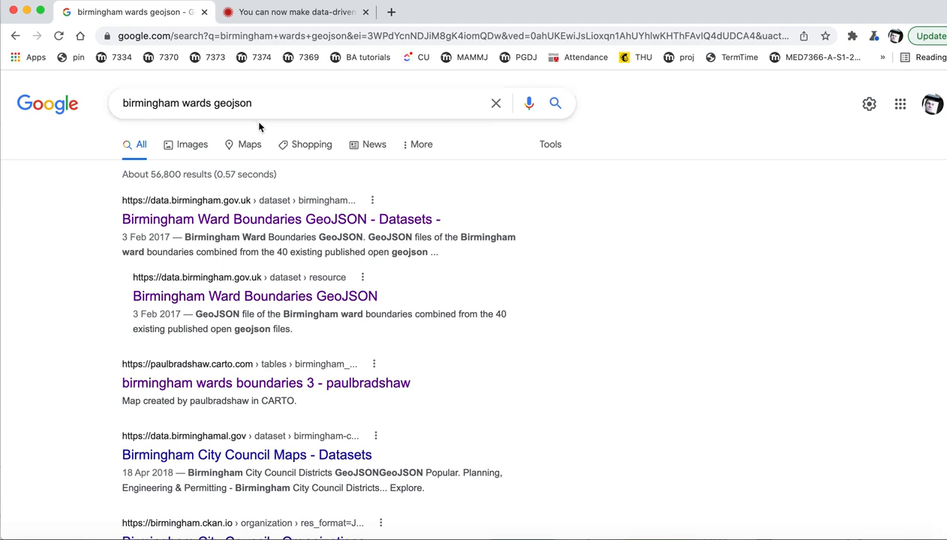
Open the Birmingham Ward Boundaries GeoJSON dataset, go to its resource and look through the MapIt list of wards.
left_click(358, 219)
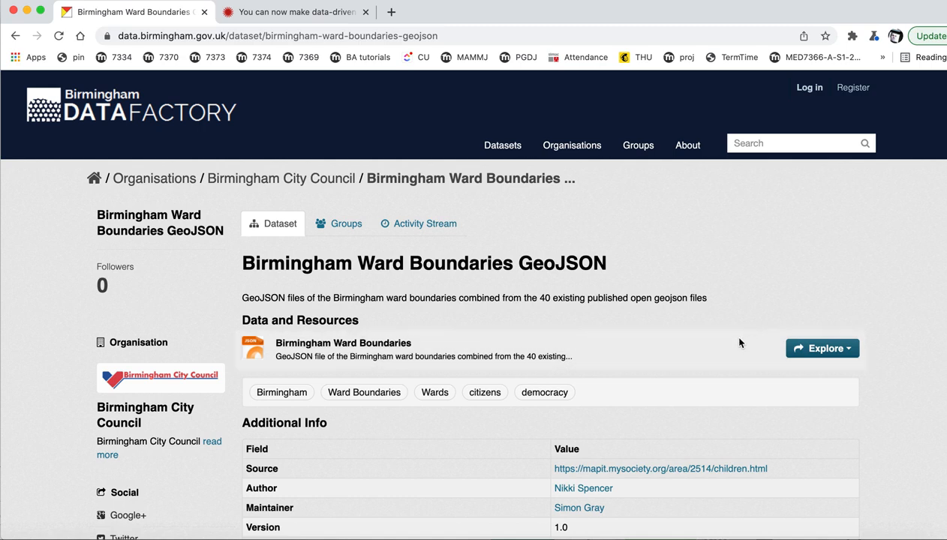
left_click(821, 349)
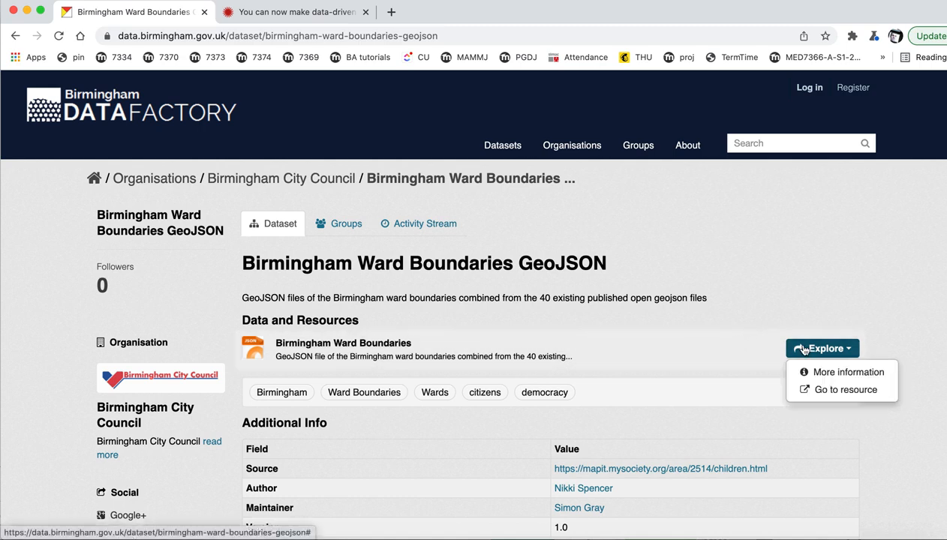
left_click(822, 392)
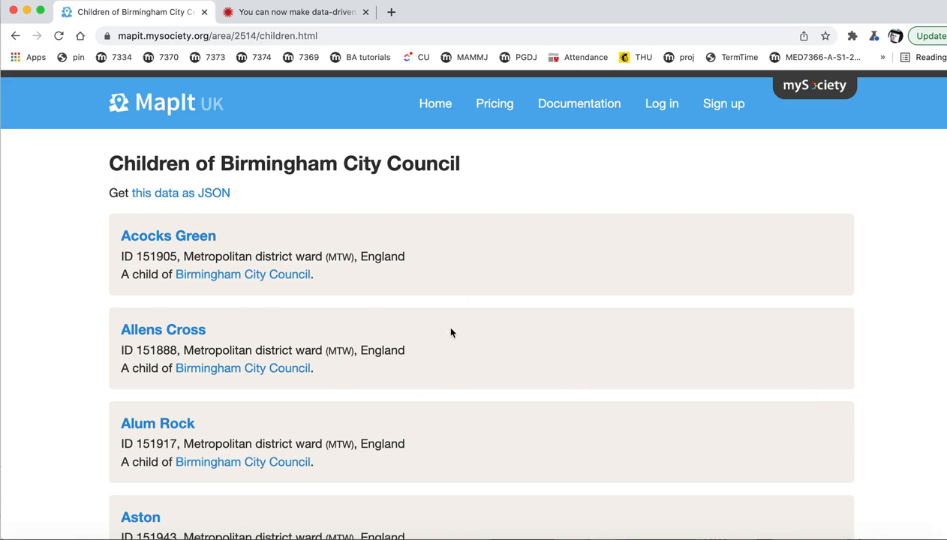
scroll(471, 331, "down", 5)
scroll(471, 331, "up", 5)
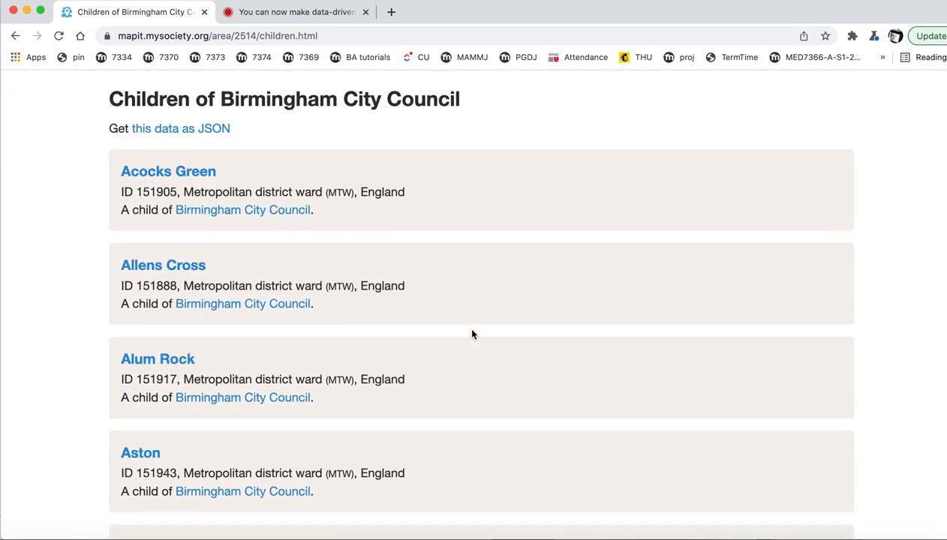
Open the MapIt ward list as JSON and examine what fields it holds for each ward.
left_click(182, 197)
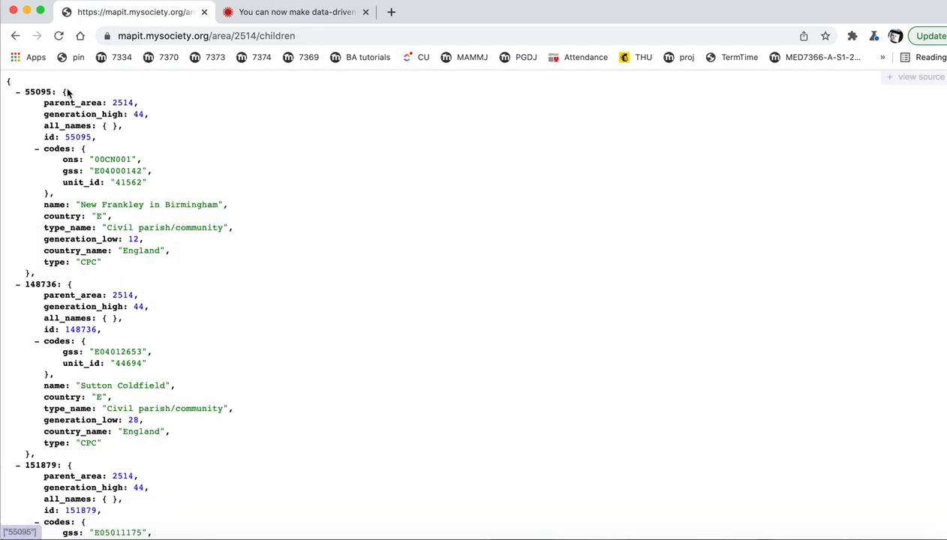
scroll(338, 378, "down", 10)
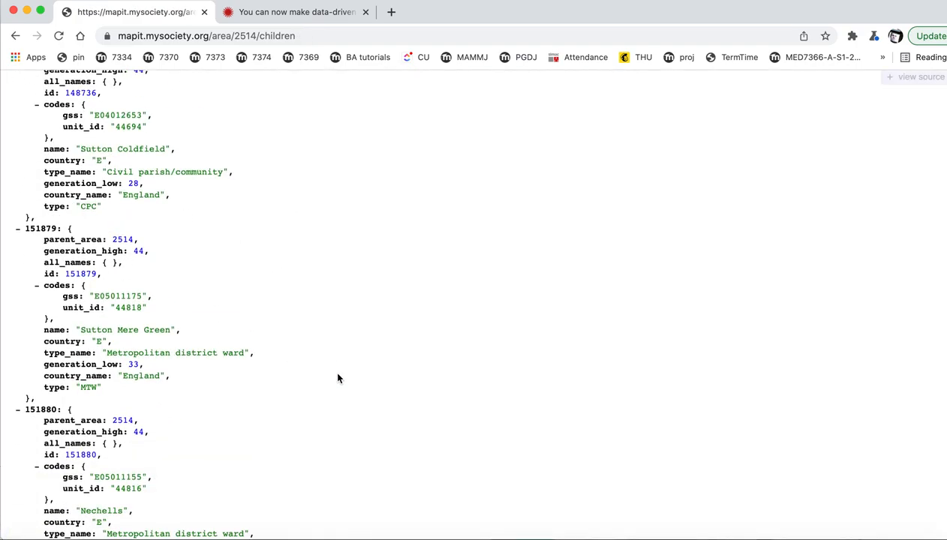
scroll(337, 378, "down", 15)
scroll(338, 378, "up", 10)
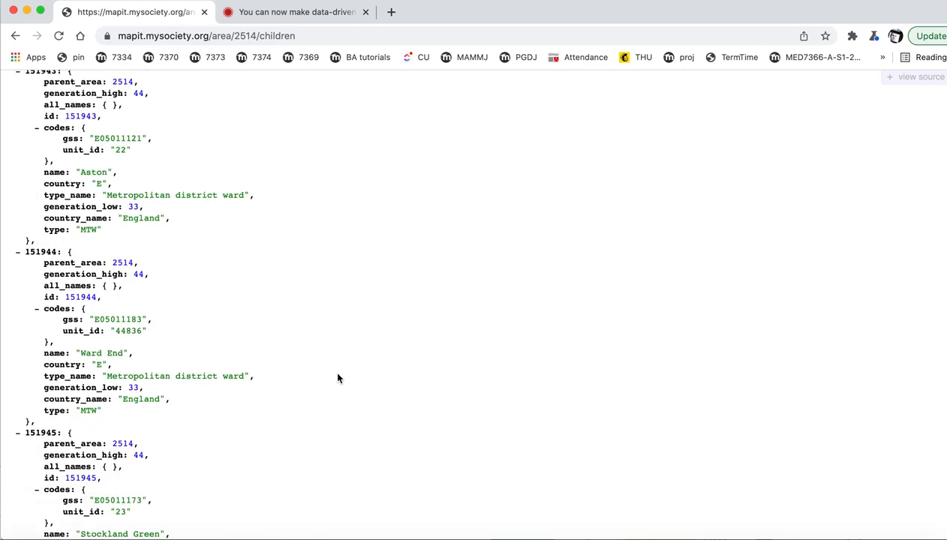
scroll(337, 379, "up", 15)
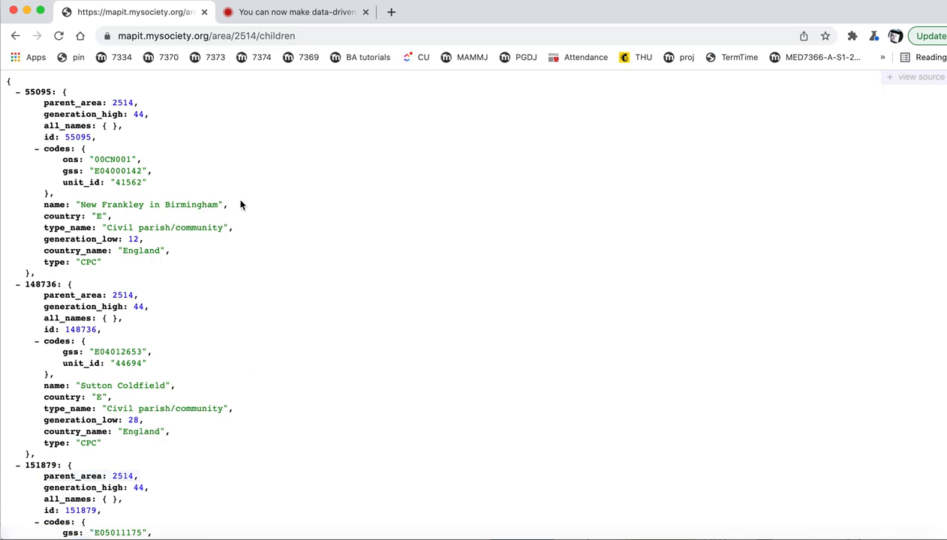
Go back to the search results, open the CARTO dataset "birmingham wards boundaries 3" and export it as GeoJSON.
left_click(15, 36)
left_click(16, 36)
left_click(16, 36)
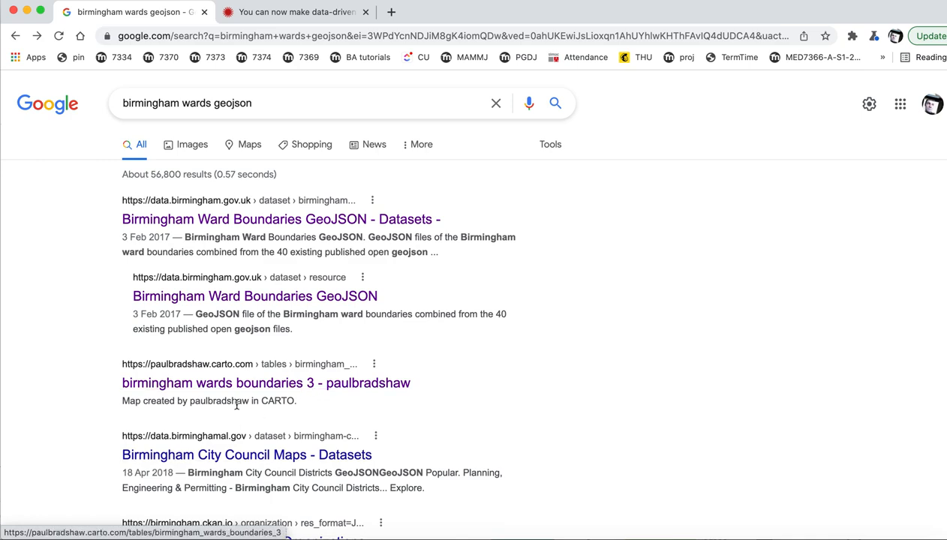
scroll(242, 381, "down", 1)
left_click(239, 360)
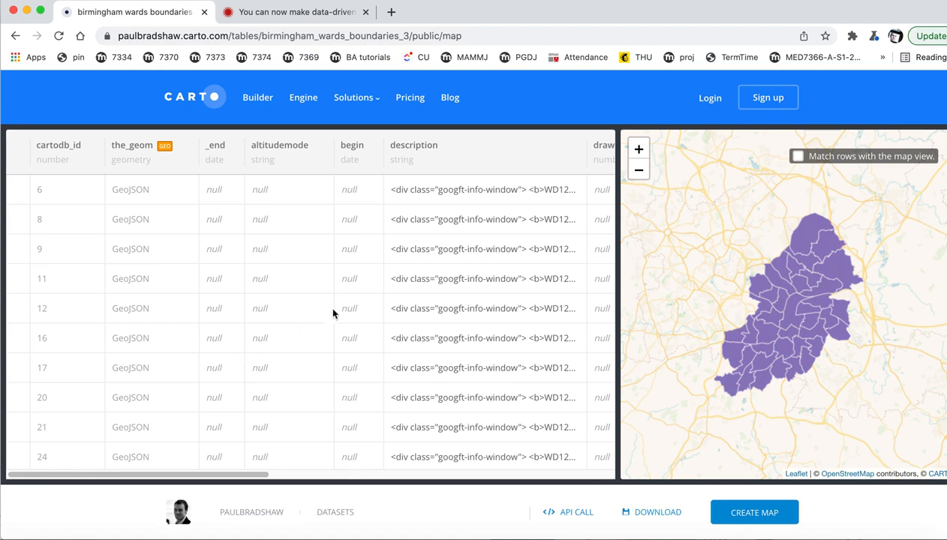
left_click(655, 517)
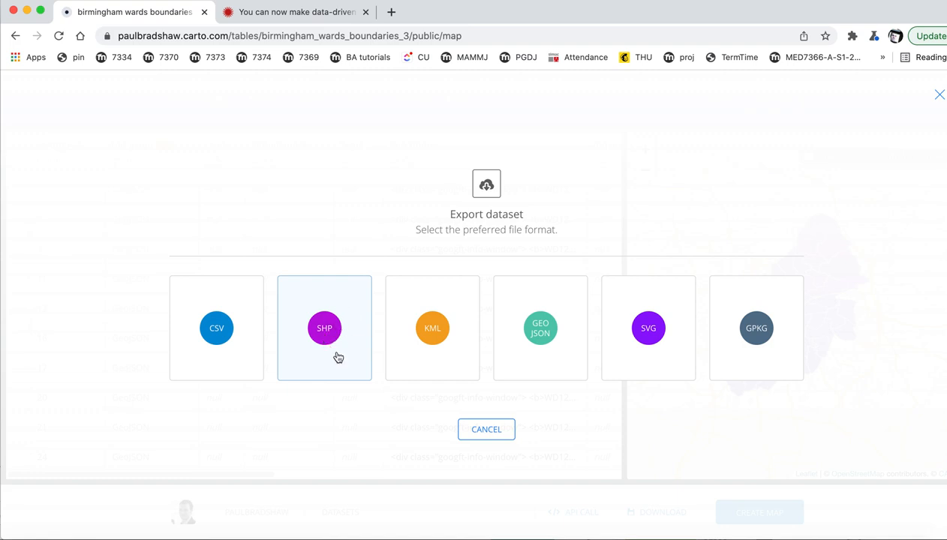
left_click(543, 331)
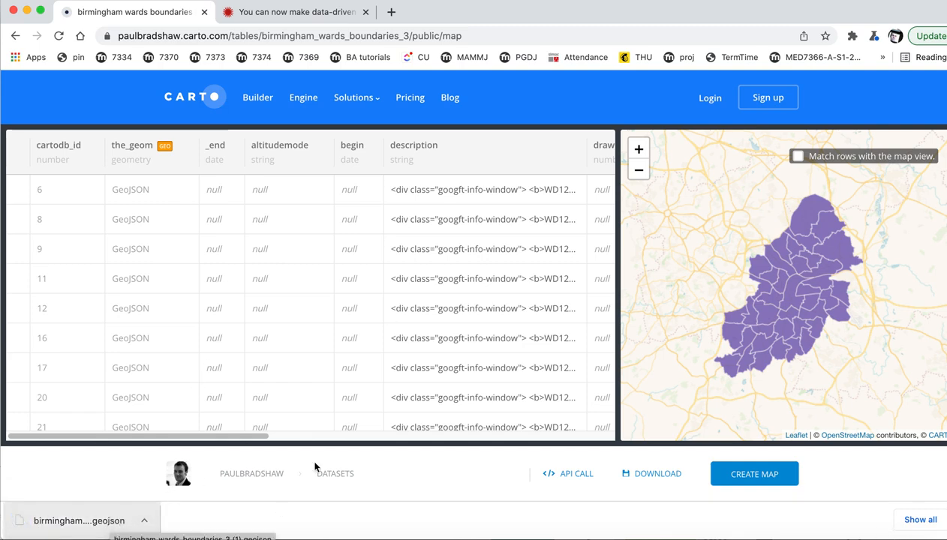
Switch to Flourish in Firefox Developer Edition, create a visualisation from the blank Projection map template and open its data sheet.
left_click(278, 537)
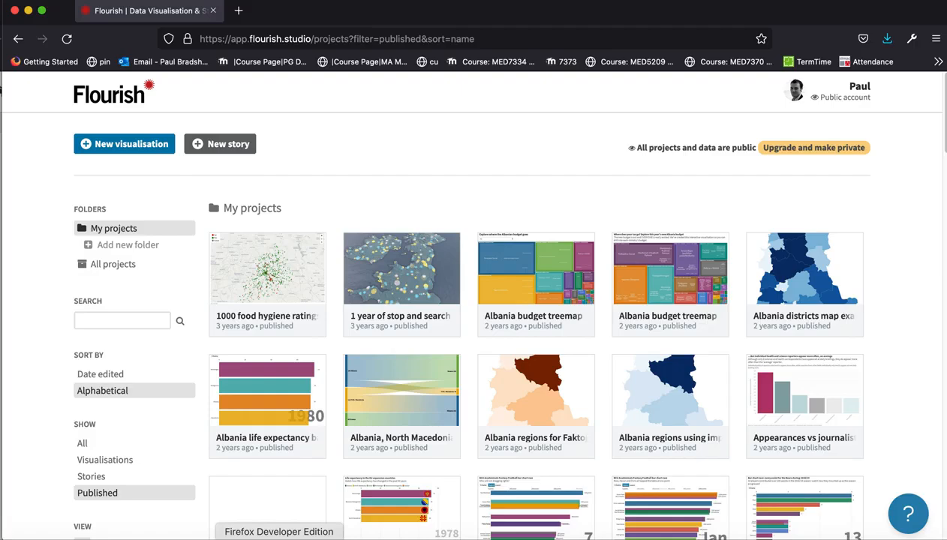
left_click(133, 146)
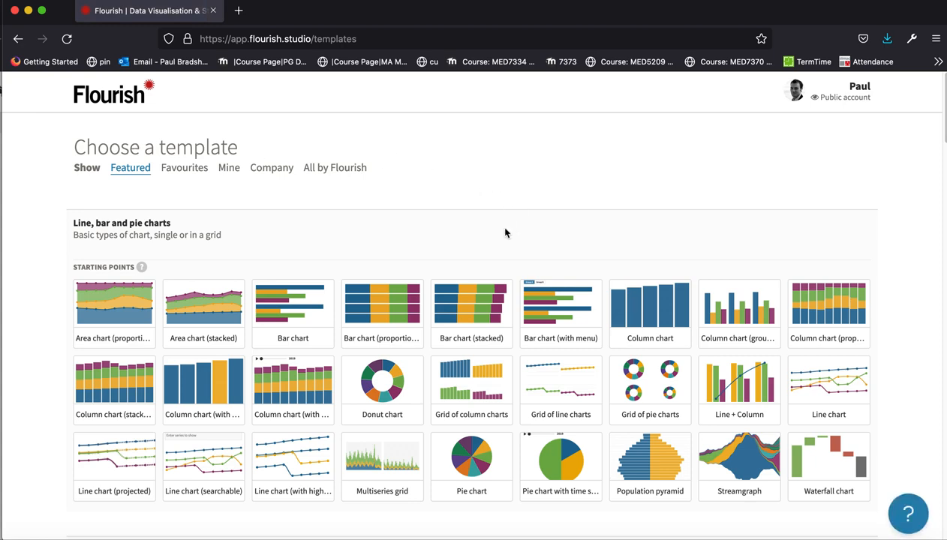
scroll(506, 232, "down", 10)
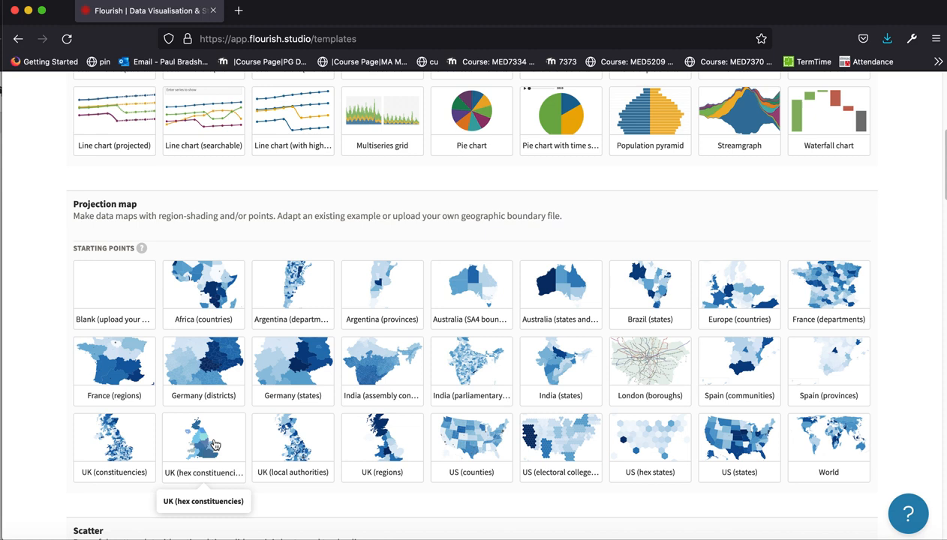
left_click(111, 292)
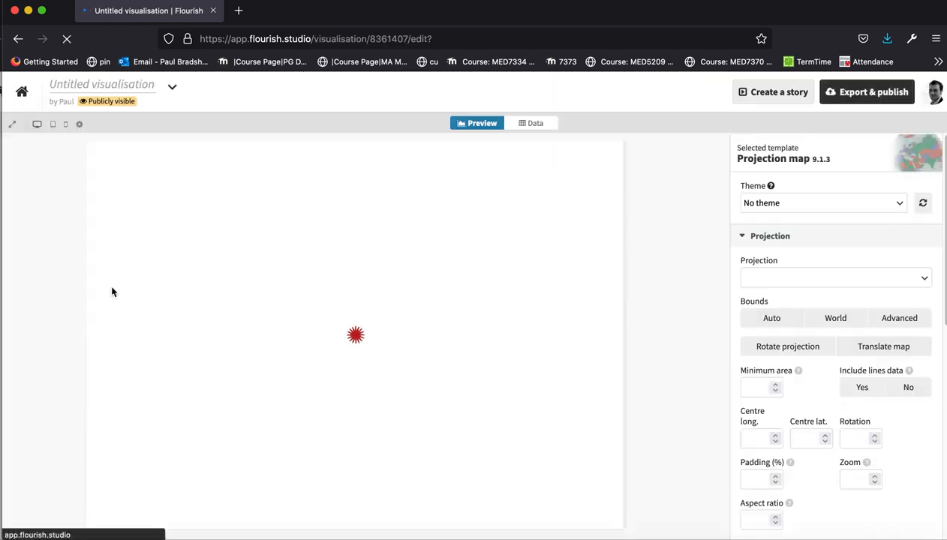
scroll(330, 317, "down", 2)
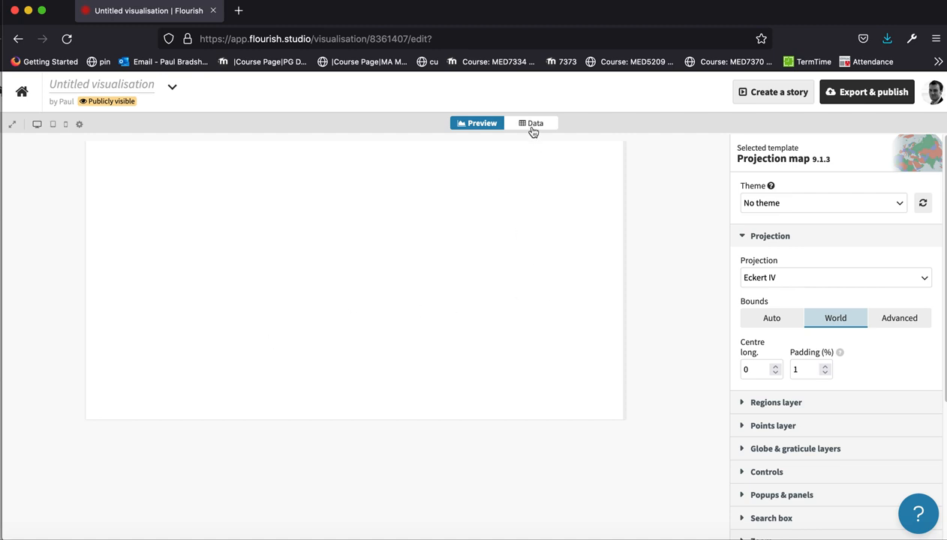
left_click(534, 129)
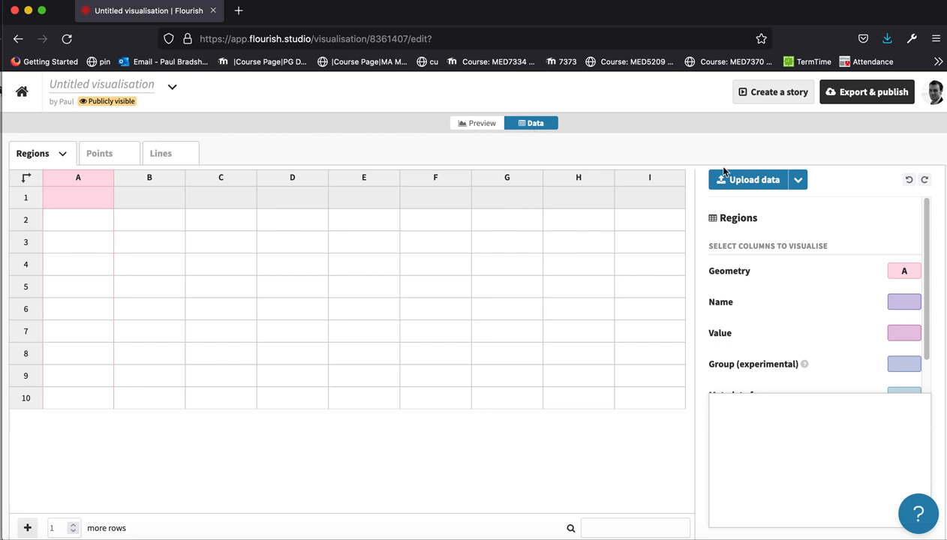
Import birmingham_wards_boundaries_3 (1).geojson into the Regions sheet as a replacement for its data and look through the imported ward rows.
left_click(798, 181)
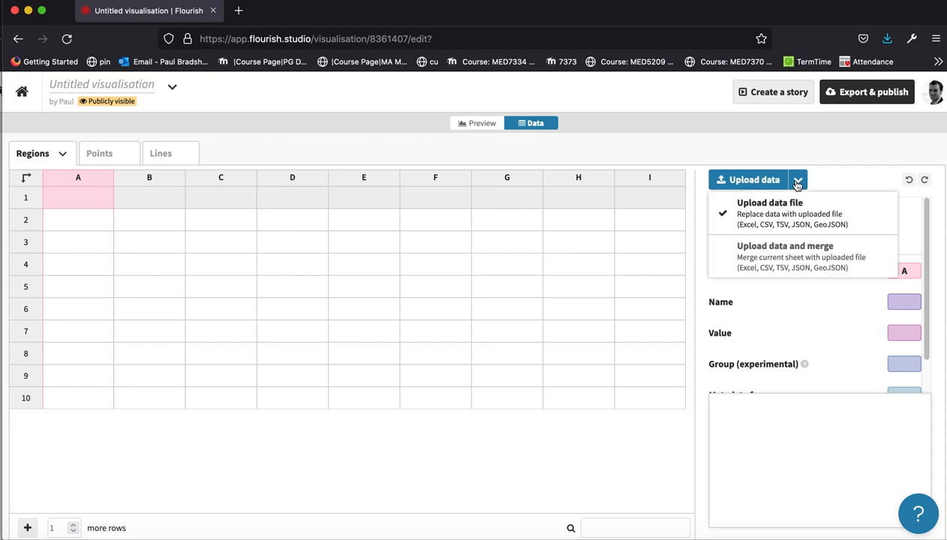
left_click(773, 208)
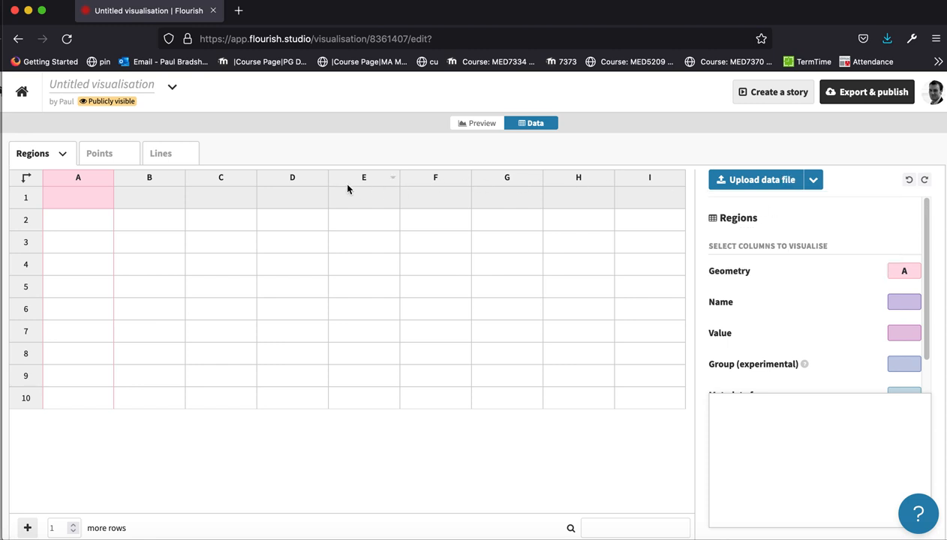
left_click(742, 186)
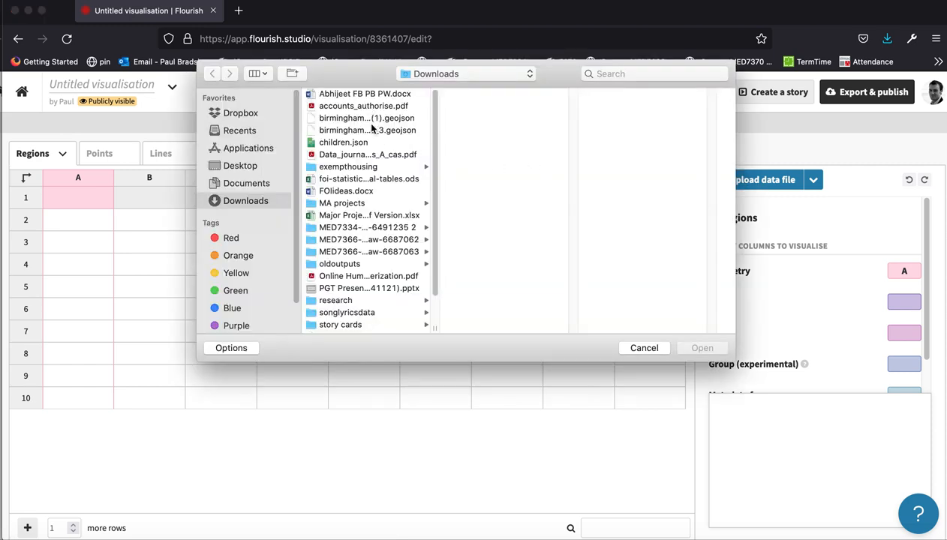
double_click(366, 120)
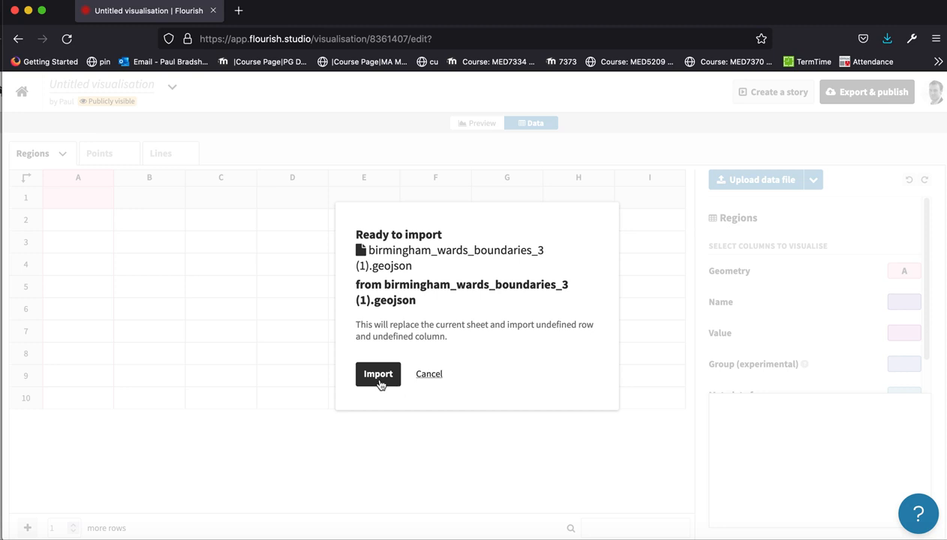
left_click(379, 375)
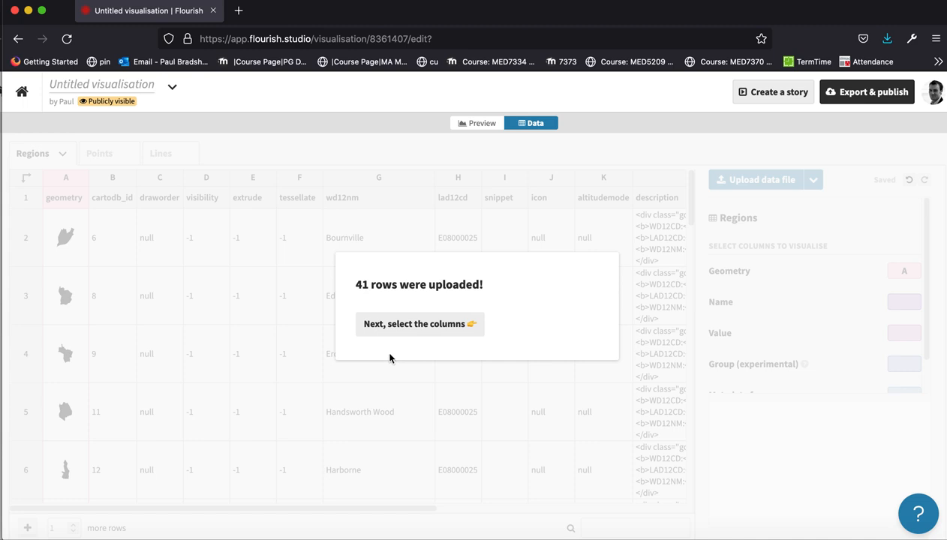
left_click(440, 329)
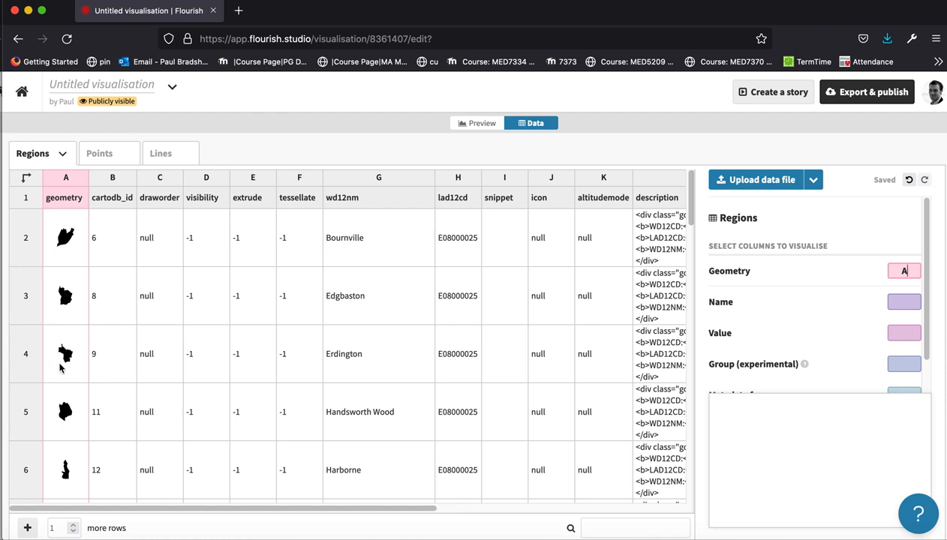
scroll(59, 389, "down", 5)
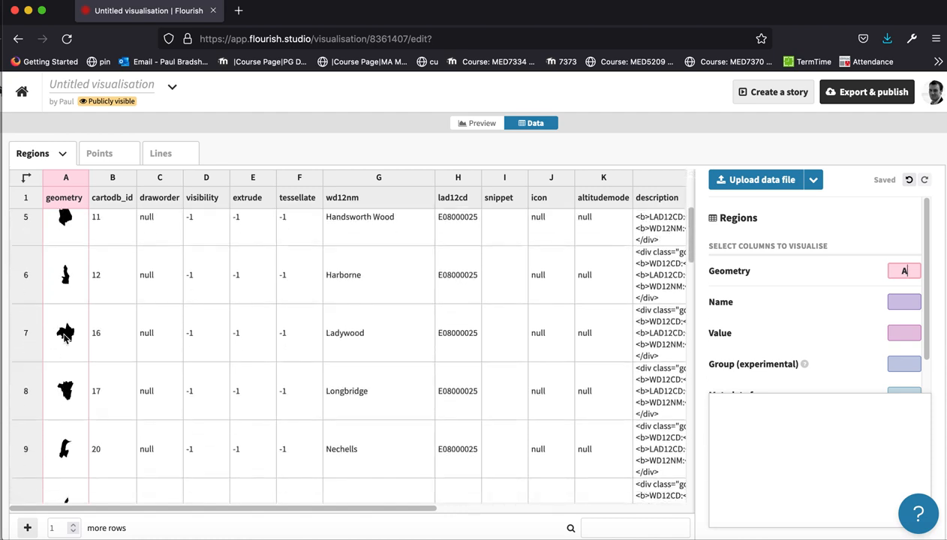
scroll(57, 398, "down", 3)
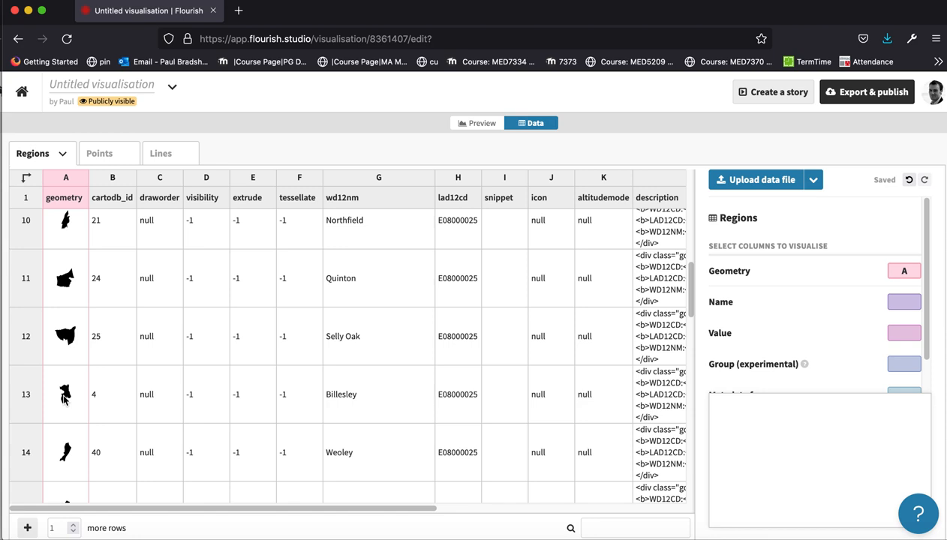
scroll(63, 400, "up", 5)
scroll(63, 401, "up", 2)
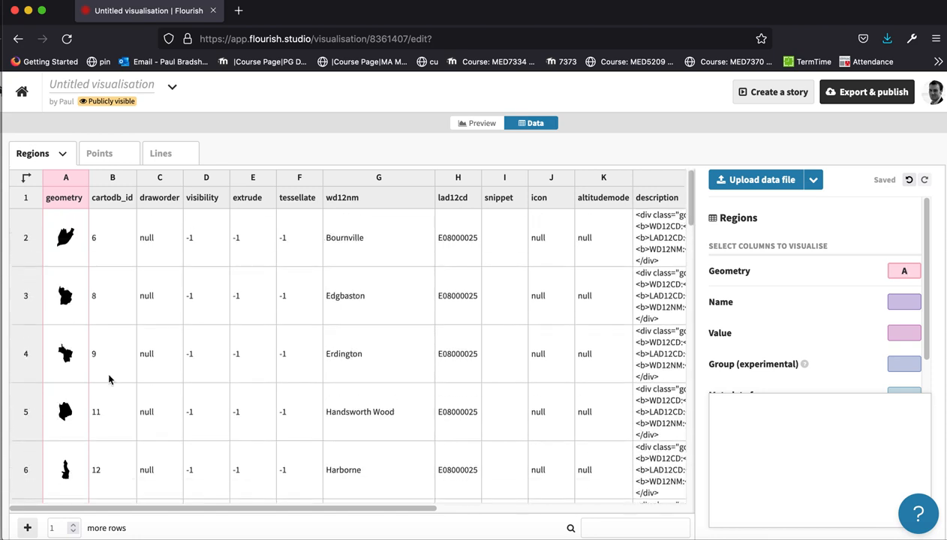
Preview the map and set the projection bounds to Auto.
left_click(476, 123)
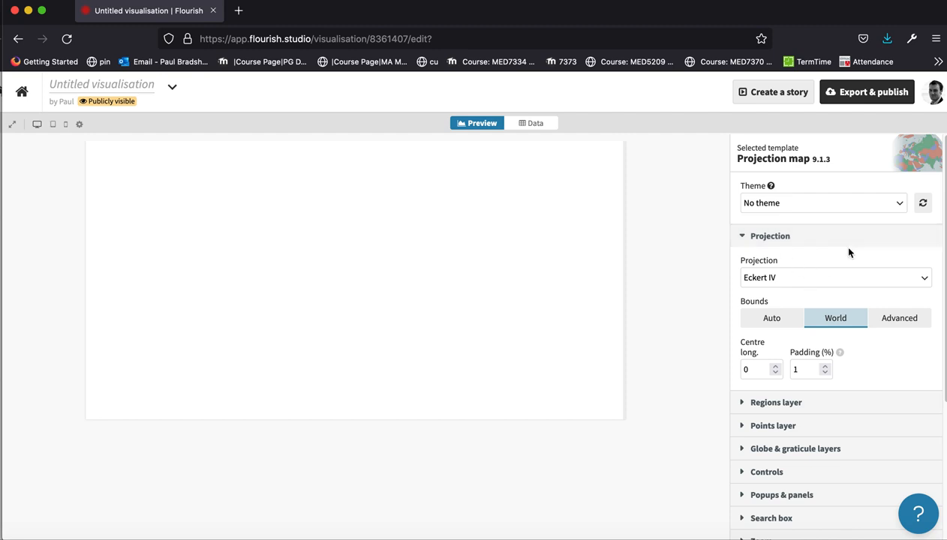
left_click(758, 237)
left_click(761, 237)
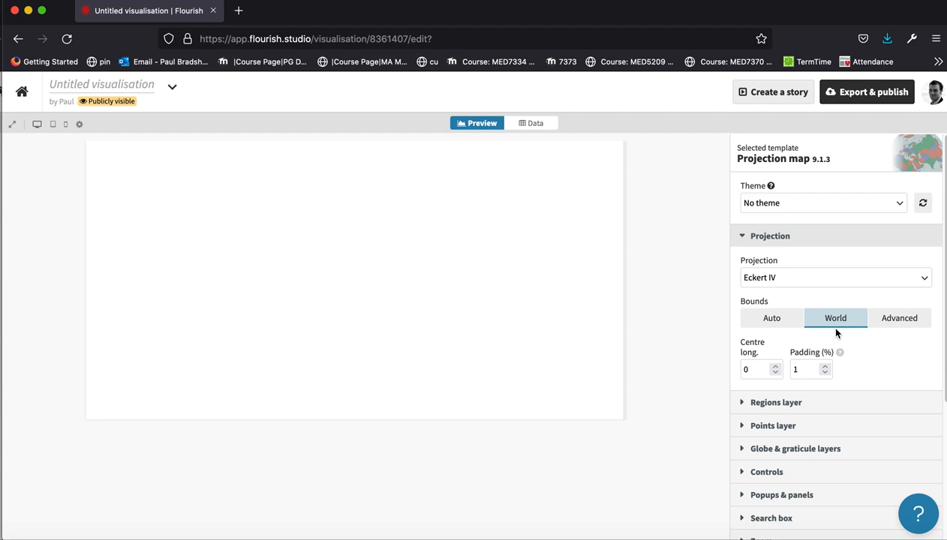
left_click(779, 328)
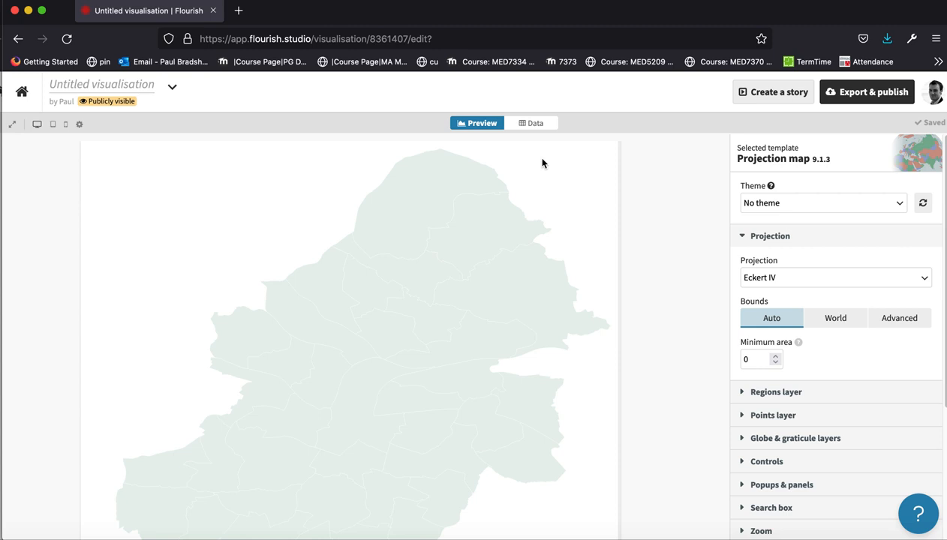
left_click(834, 318)
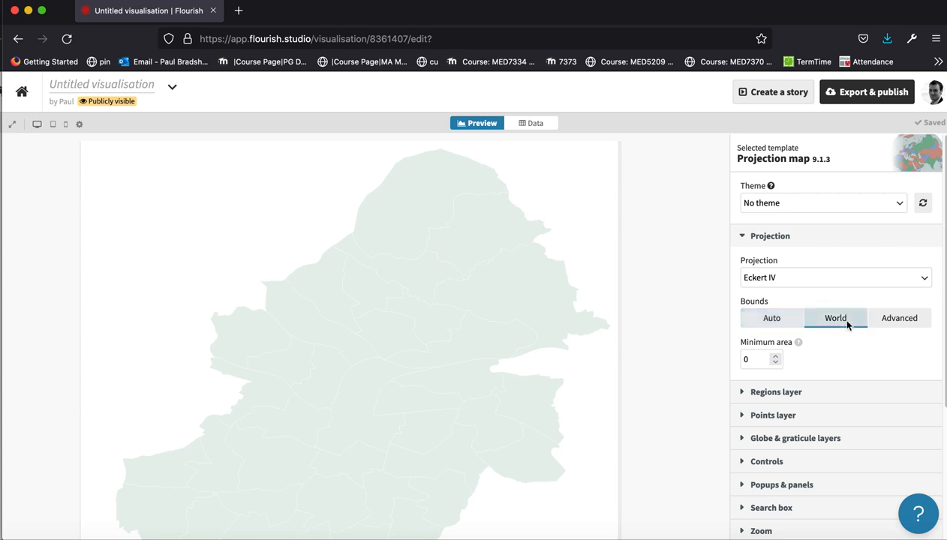
left_click(775, 321)
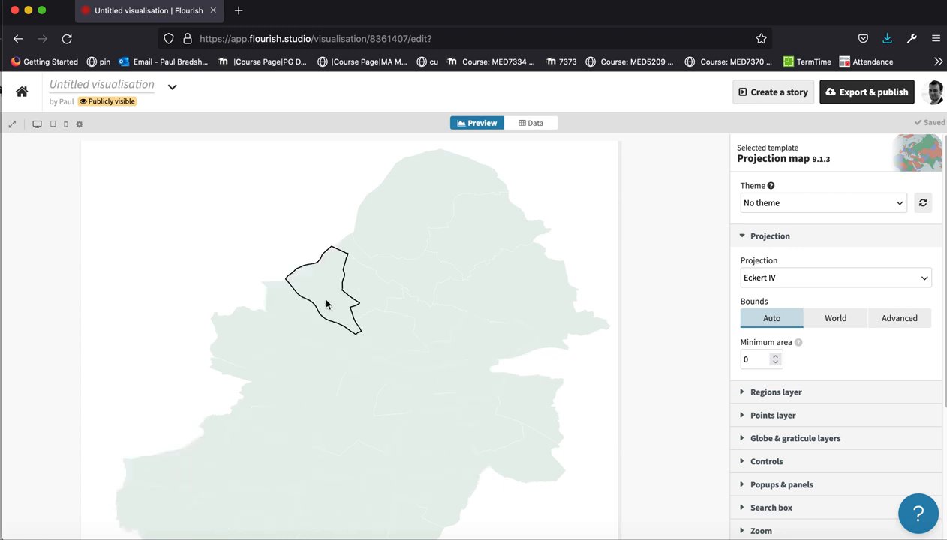
Insert a column before draworder in the Regions data sheet and head it CRIMES.
left_click(527, 124)
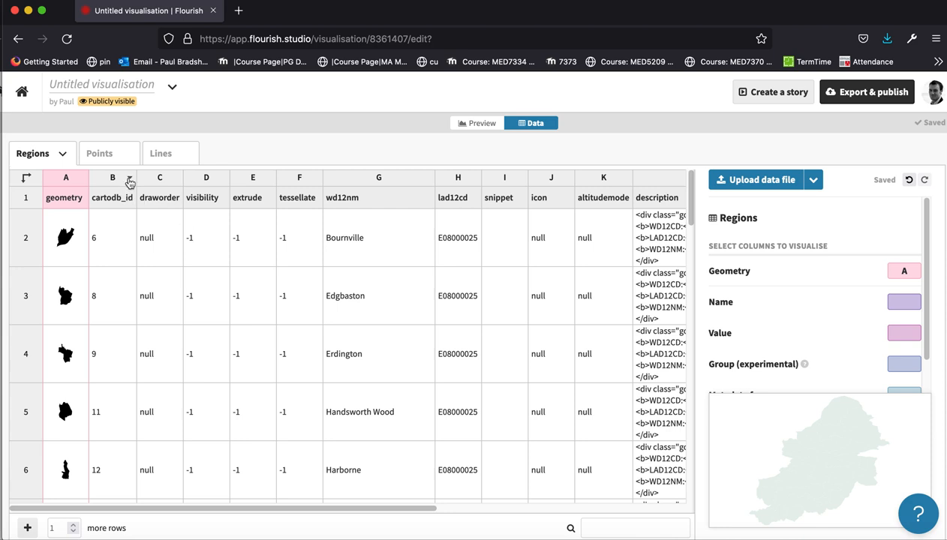
left_click(160, 182)
right_click(160, 182)
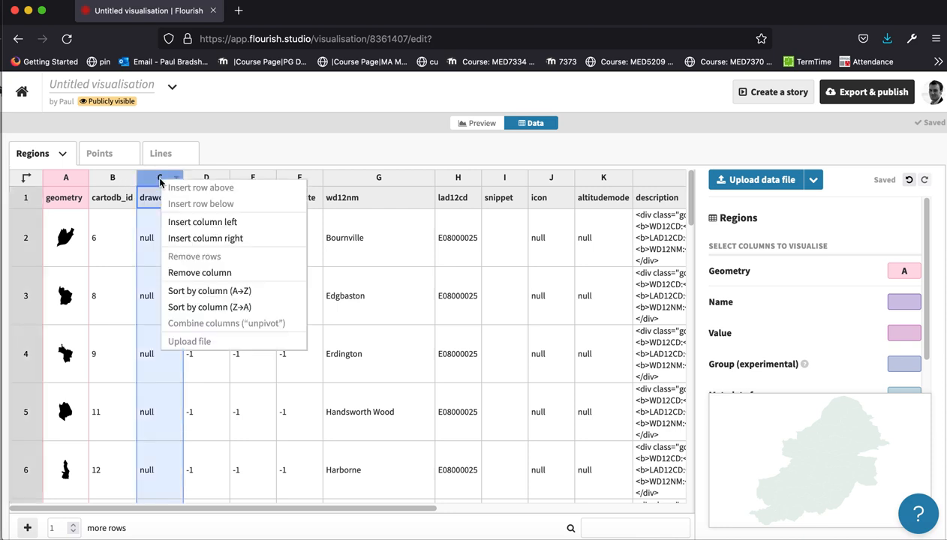
left_click(181, 225)
left_click(150, 200)
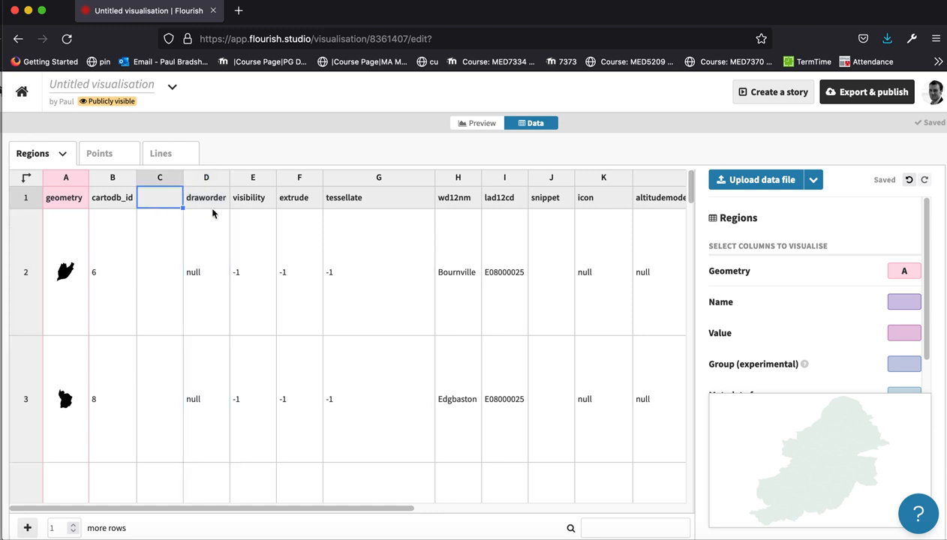
type("CRIMES")
key("Return")
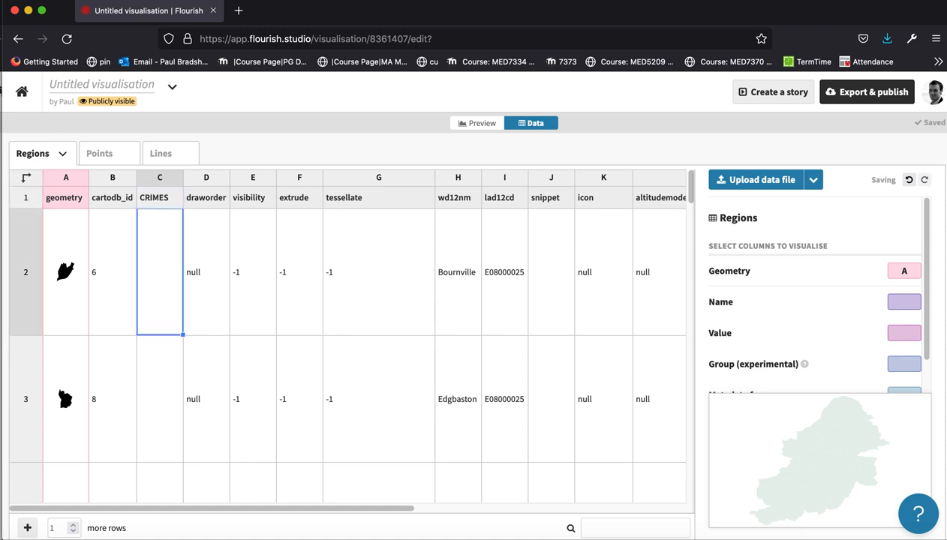
Fill rows 2 to 16 of the CRIMES column with made-up numbers, starting with 4, 6 and 9 and ending with 34, 23 and 56.
type("4")
key("Return")
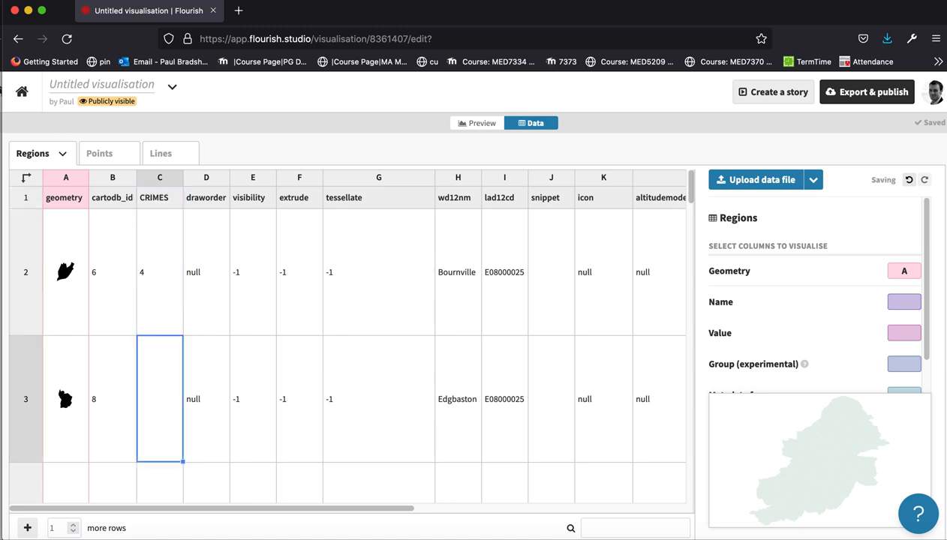
type("8")
key("Return")
type("9")
key("Return")
type("23")
key("Return")
type("12")
key("Return")
type("16")
key("Return")
type("24")
key("Return")
type("23")
key("Return")
type("8")
key("Return")
type("24")
key("Return")
type("12")
key("Return")
type("45")
key("Return")
type("34")
key("Return")
type("22")
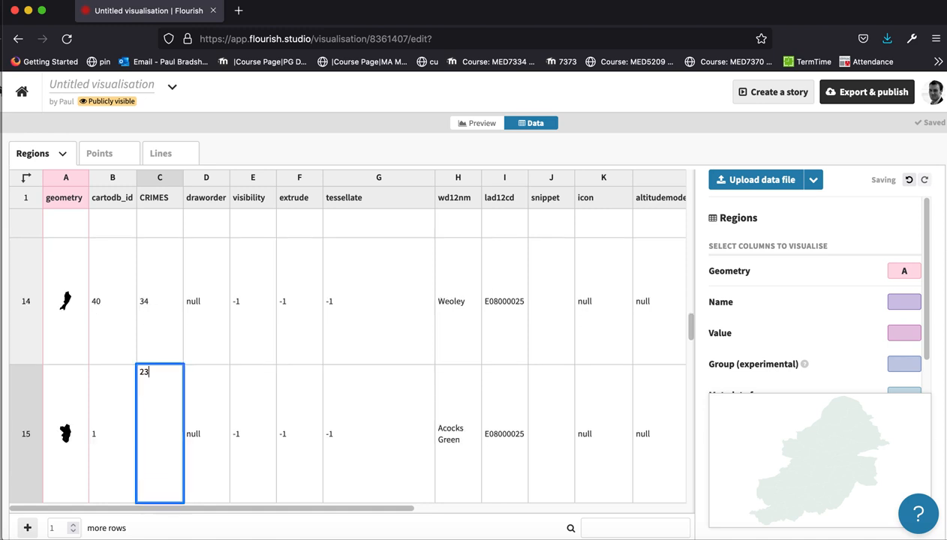
key("Return")
type("56")
key("Return")
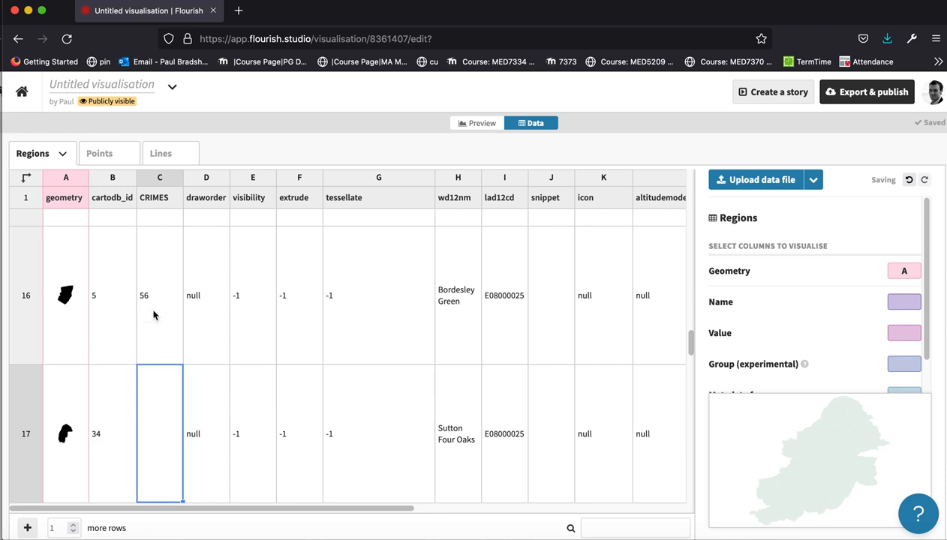
Check the map preview, return to the data sheet, try column C as the regions' Value and clear it again.
left_click(478, 124)
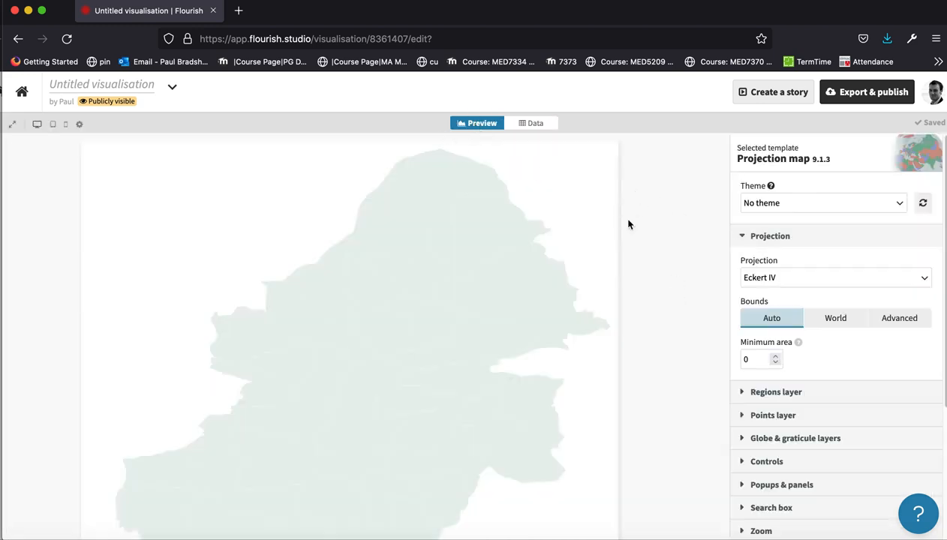
left_click(535, 124)
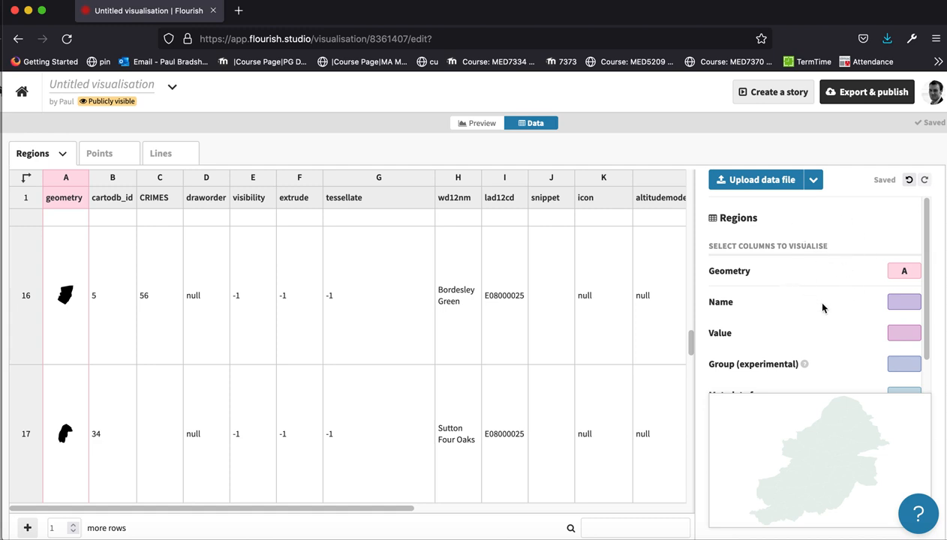
scroll(811, 298, "down", 1)
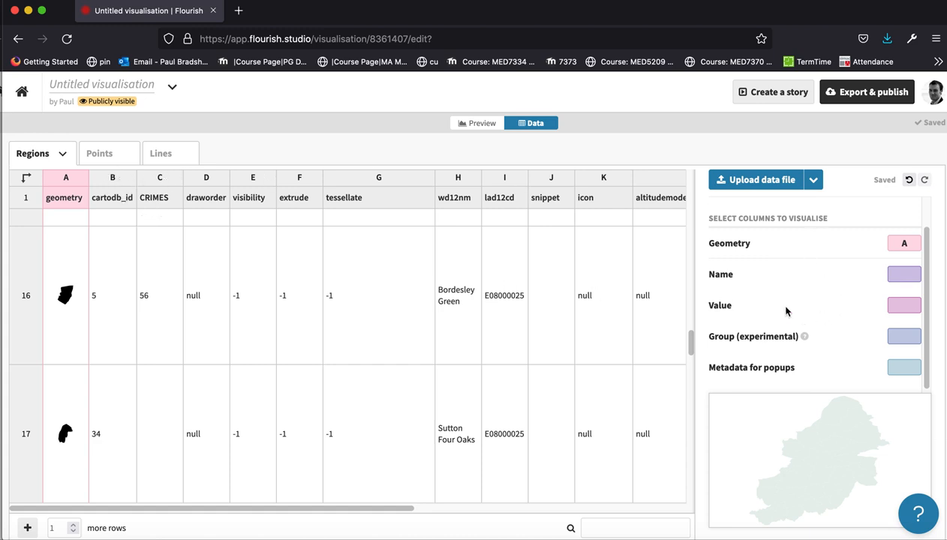
left_click(896, 305)
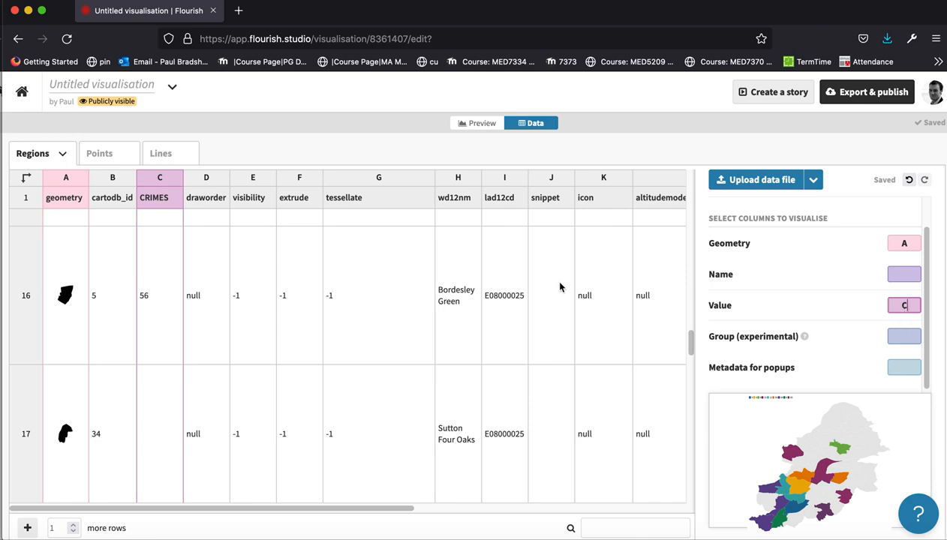
key("BackSpace")
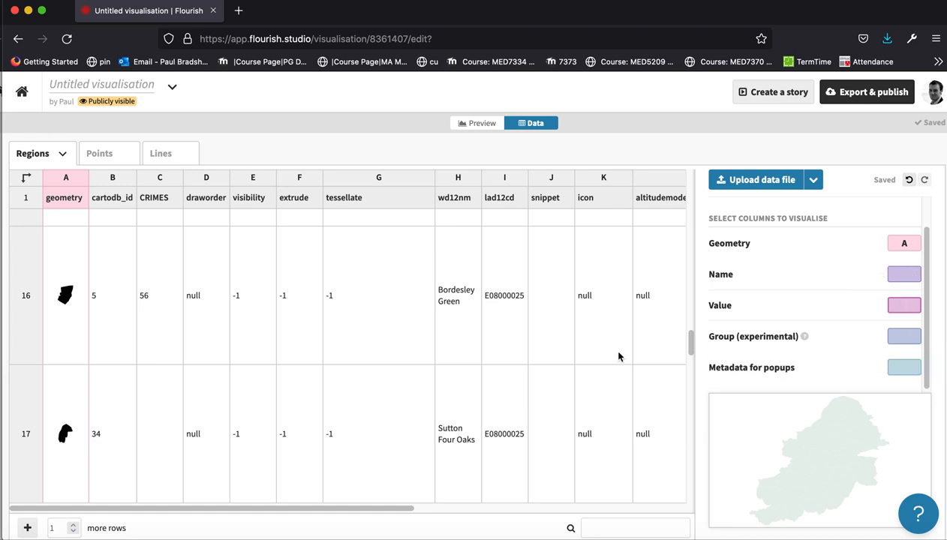
Assign column H (wd12nm) as the regions' Name and column C (CRIMES) as their Value.
left_click_drag(690, 341, 704, 187)
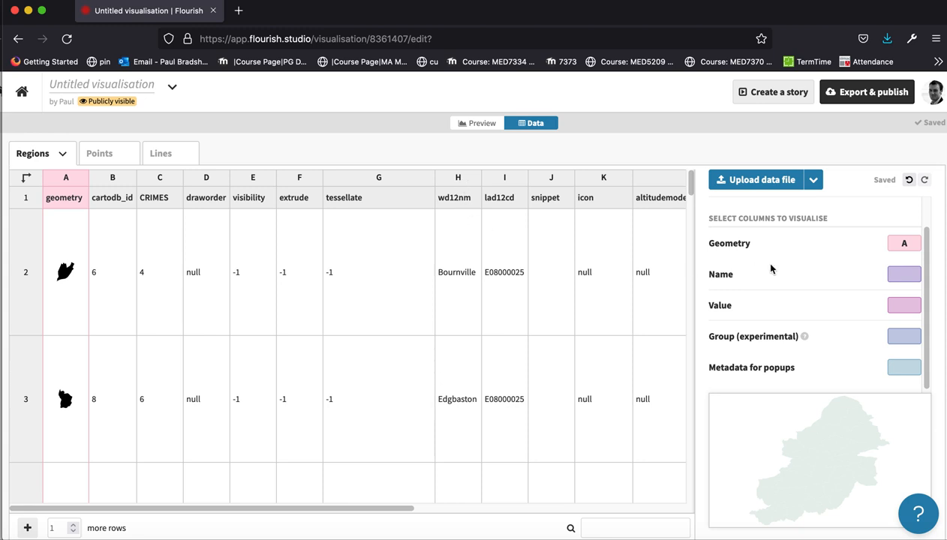
left_click(896, 274)
type("H")
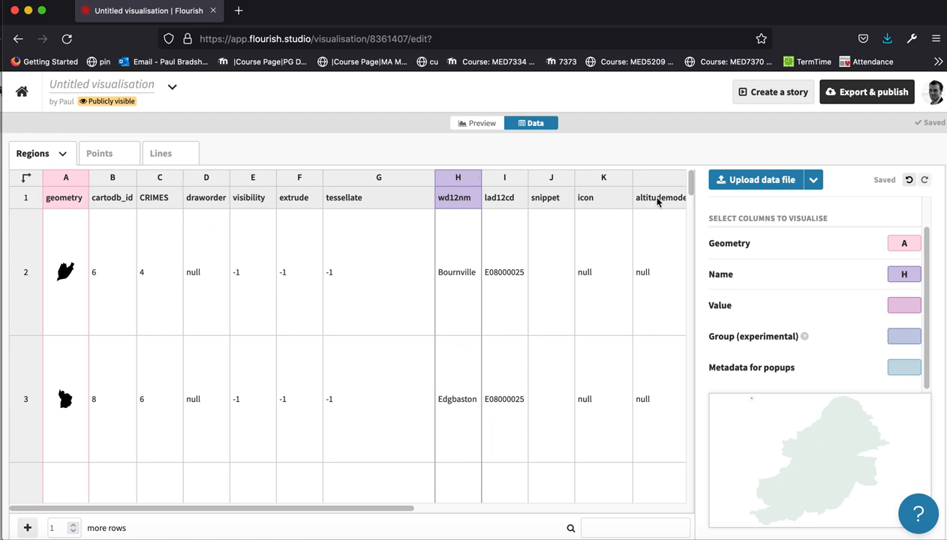
left_click(905, 306)
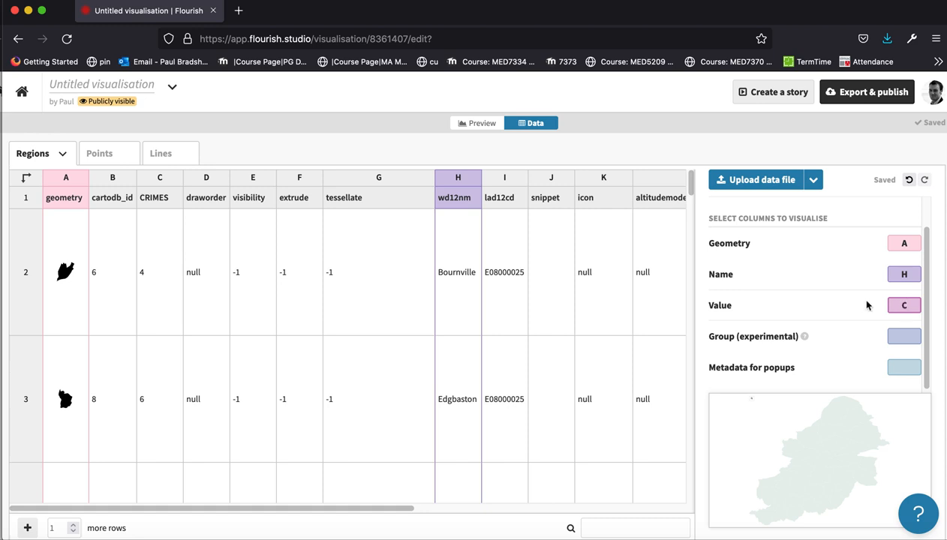
key("Return")
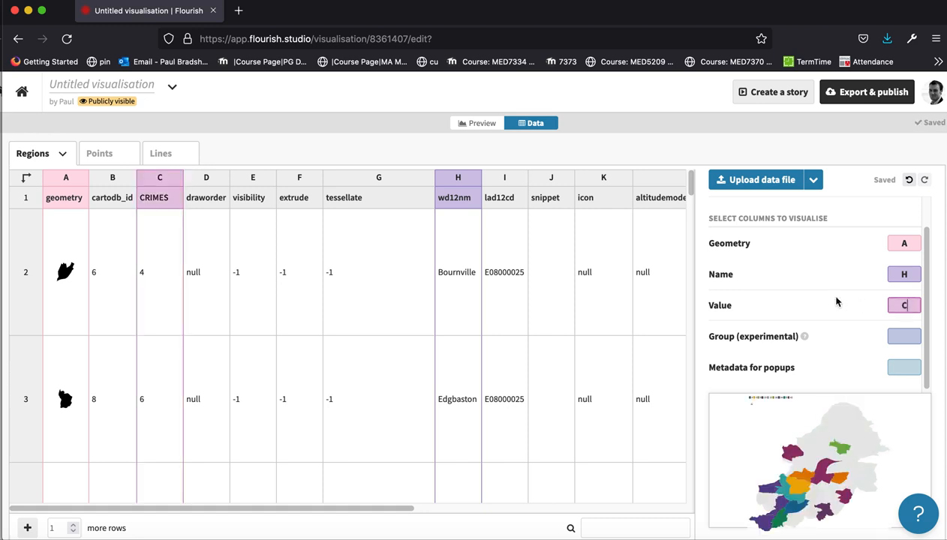
scroll(840, 328, "down", 1)
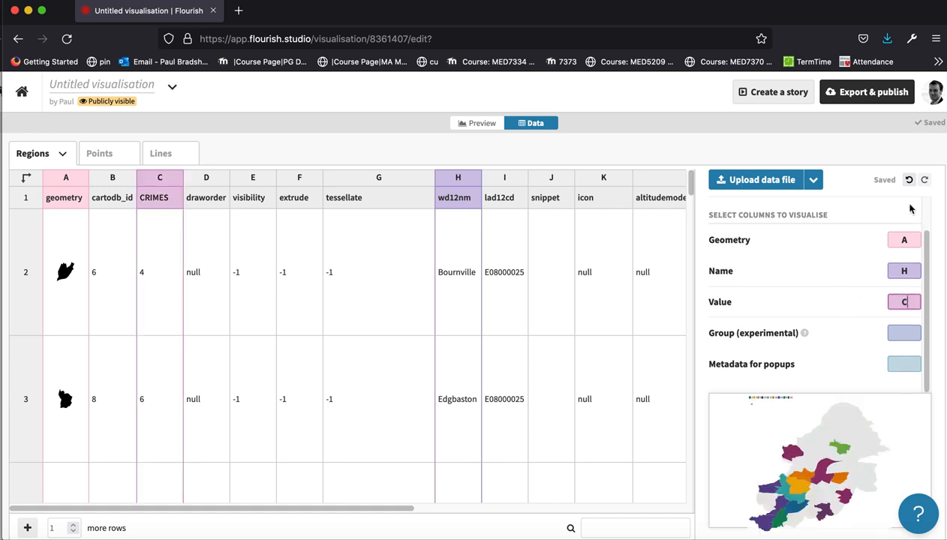
scroll(833, 322, "up", 2)
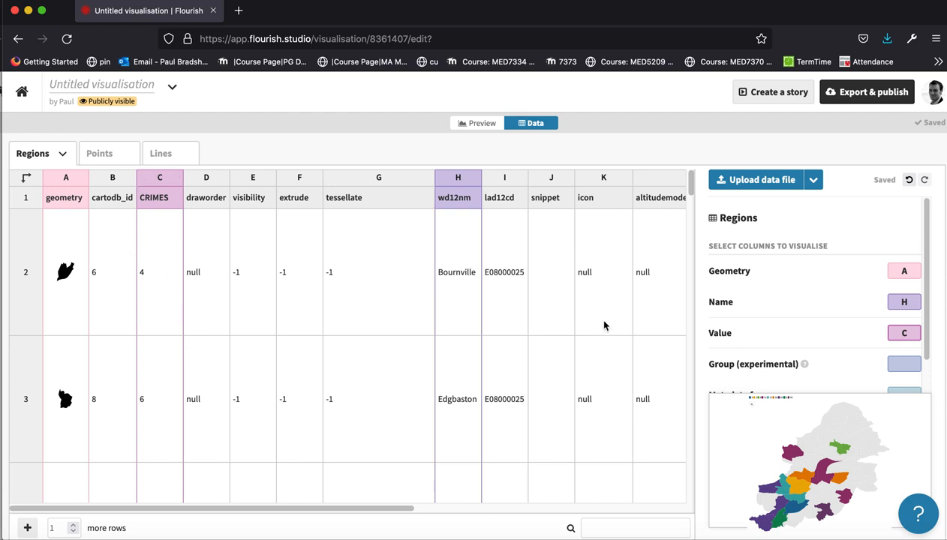
Preview the map and examine the ward colours and the ward name popups.
left_click(473, 129)
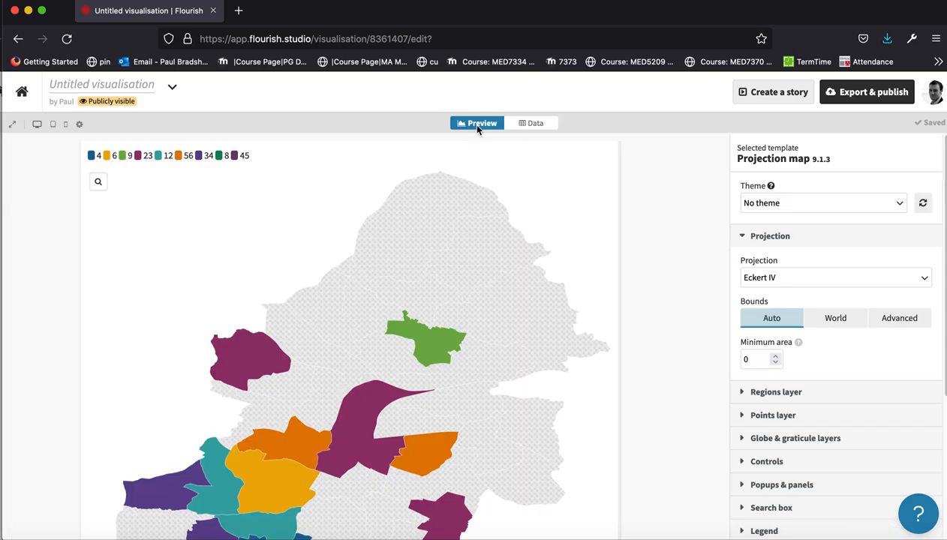
scroll(524, 354, "down", 1)
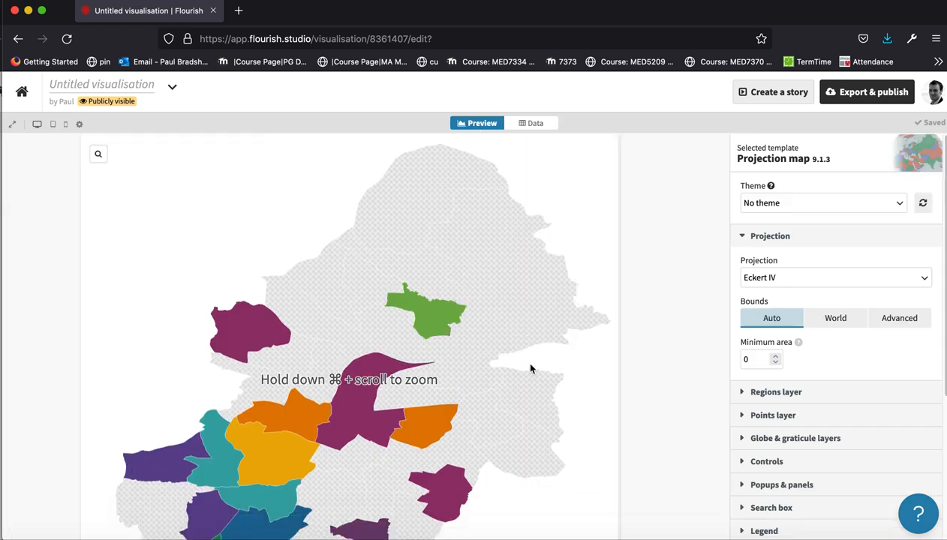
scroll(462, 376, "down", 2)
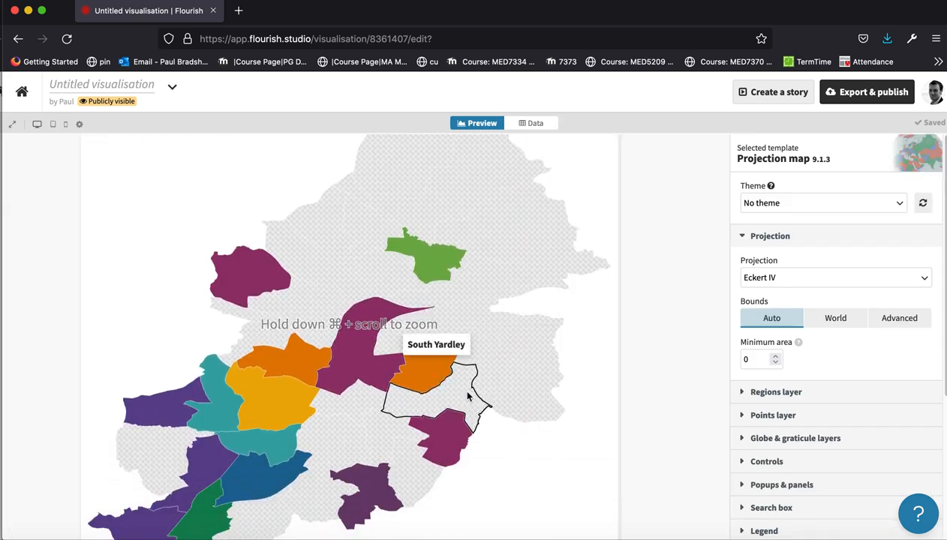
Review the projection settings, the map's legend and ward popups, and the available themes.
scroll(467, 397, "up", 3)
left_click(863, 241)
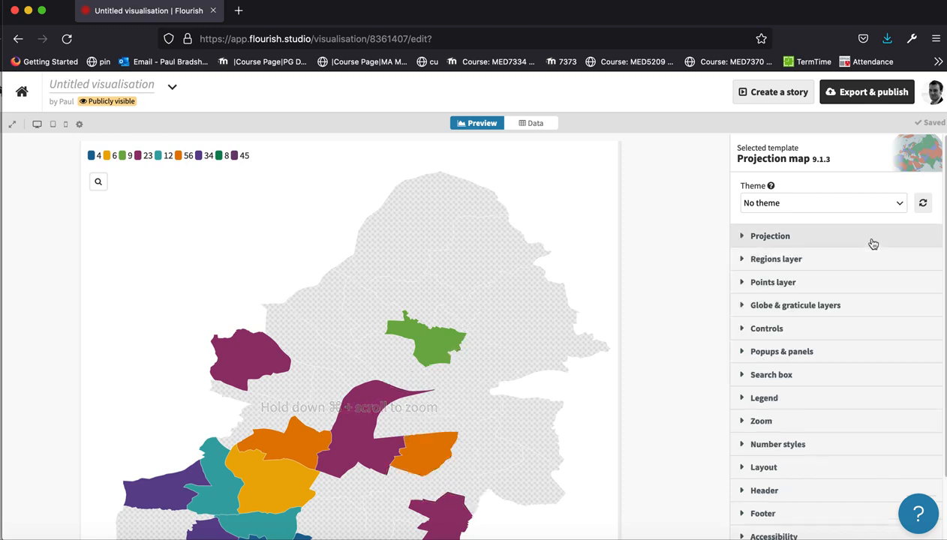
left_click(862, 240)
scroll(844, 334, "down", 3)
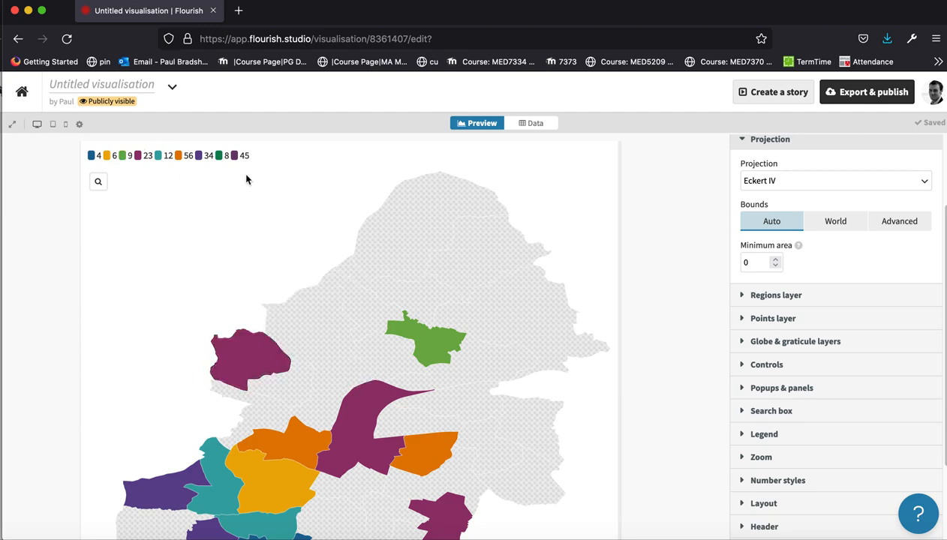
scroll(233, 307, "down", 2)
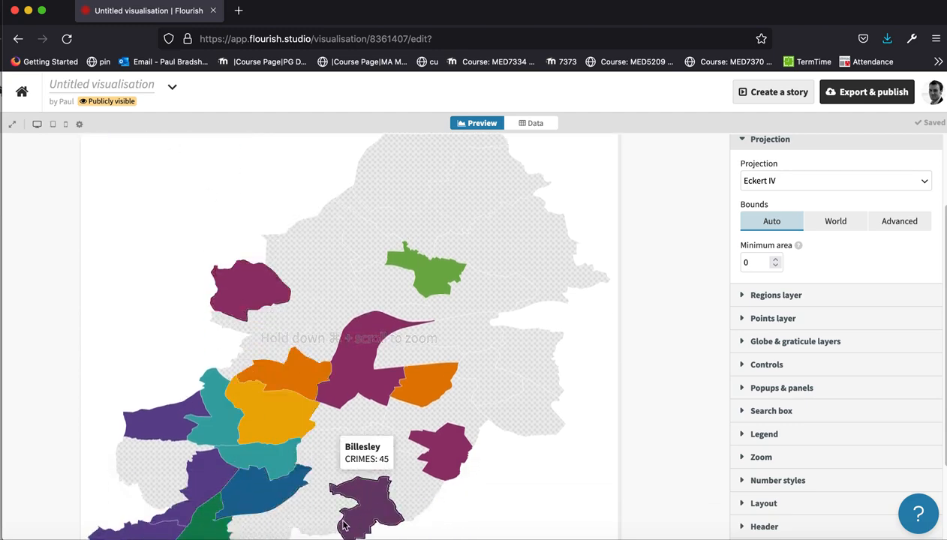
scroll(220, 430, "up", 2)
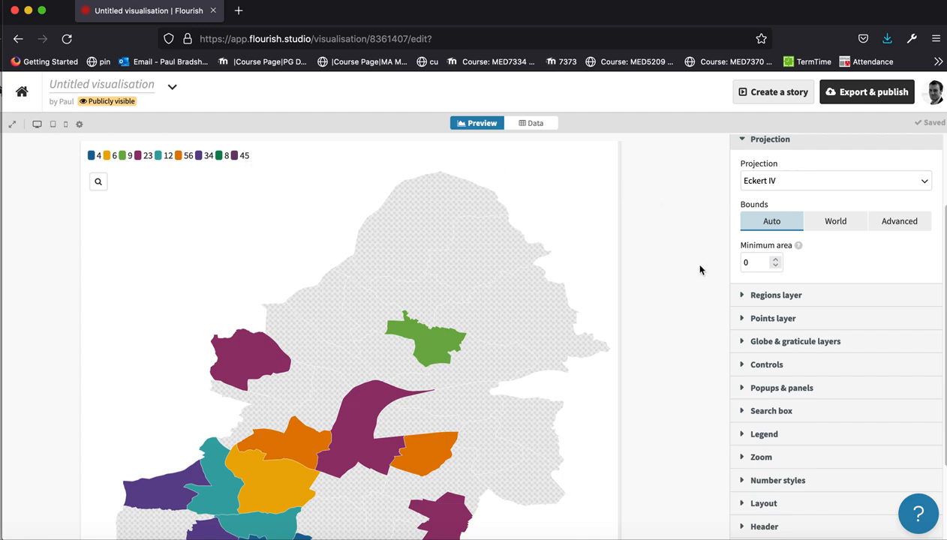
scroll(737, 272, "up", 3)
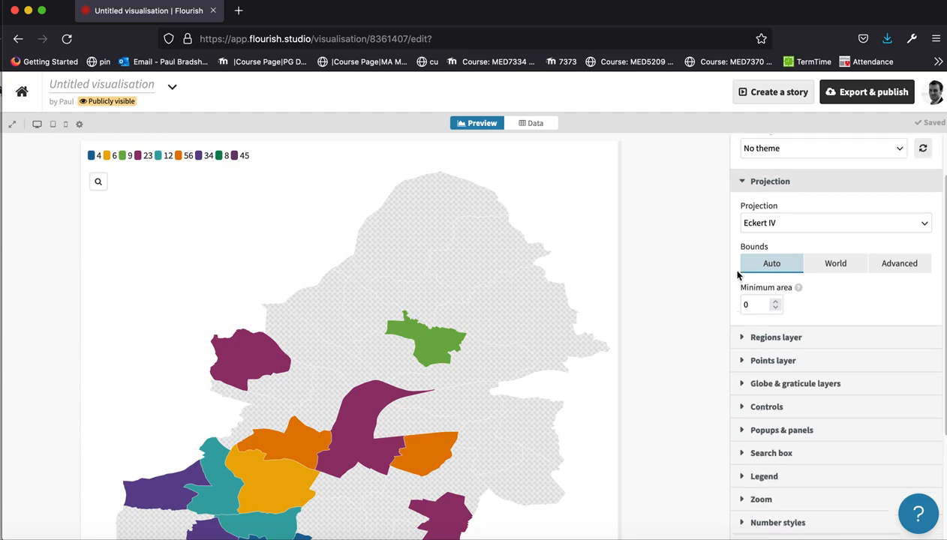
left_click(818, 203)
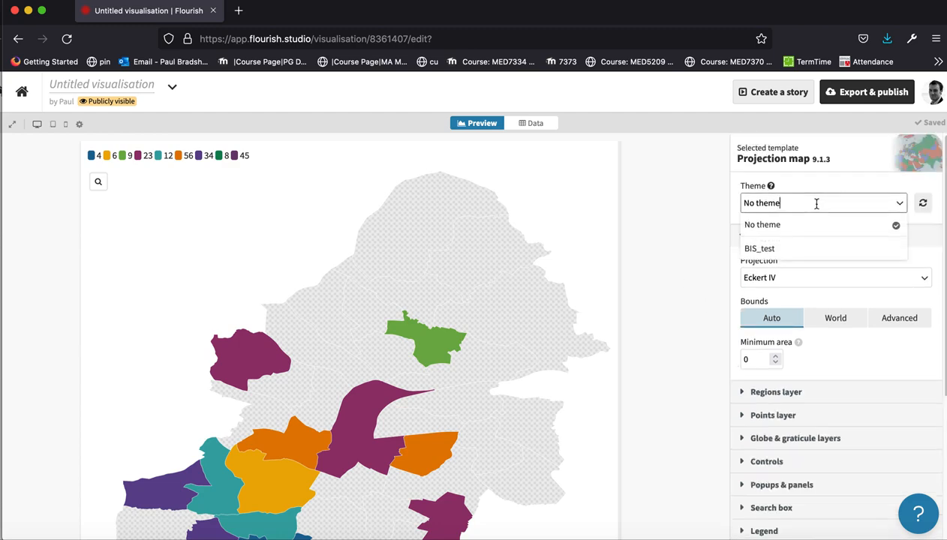
left_click(709, 301)
scroll(778, 398, "down", 1)
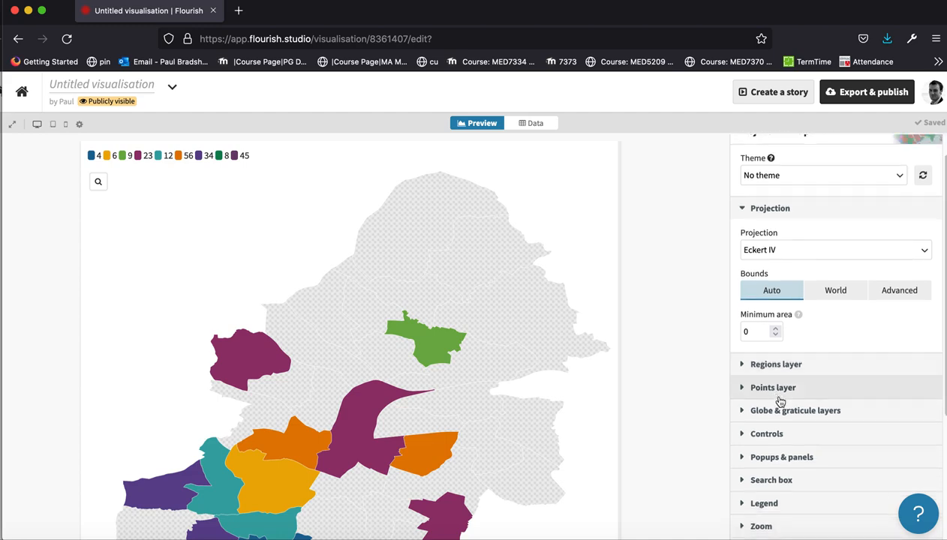
Set the regions layer's fill scale type to Numeric.
scroll(793, 445, "down", 5)
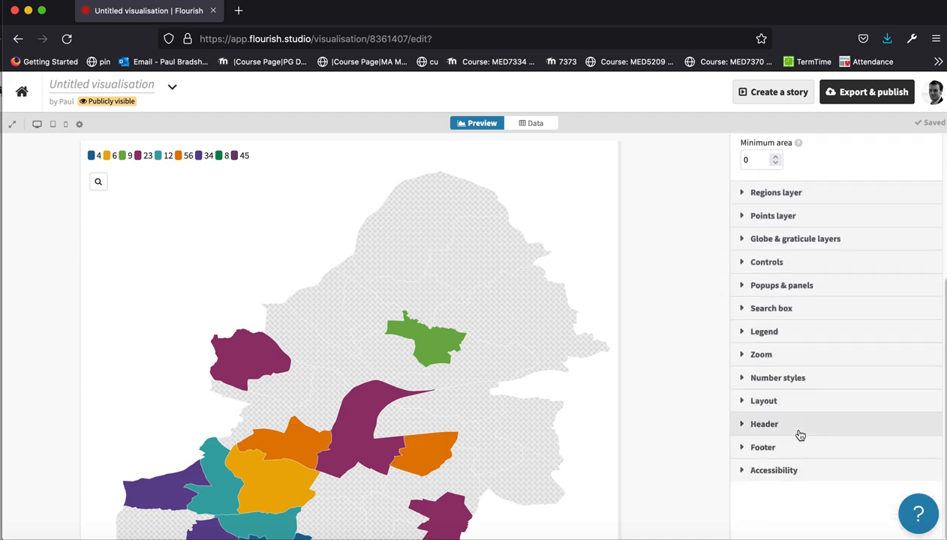
left_click(837, 194)
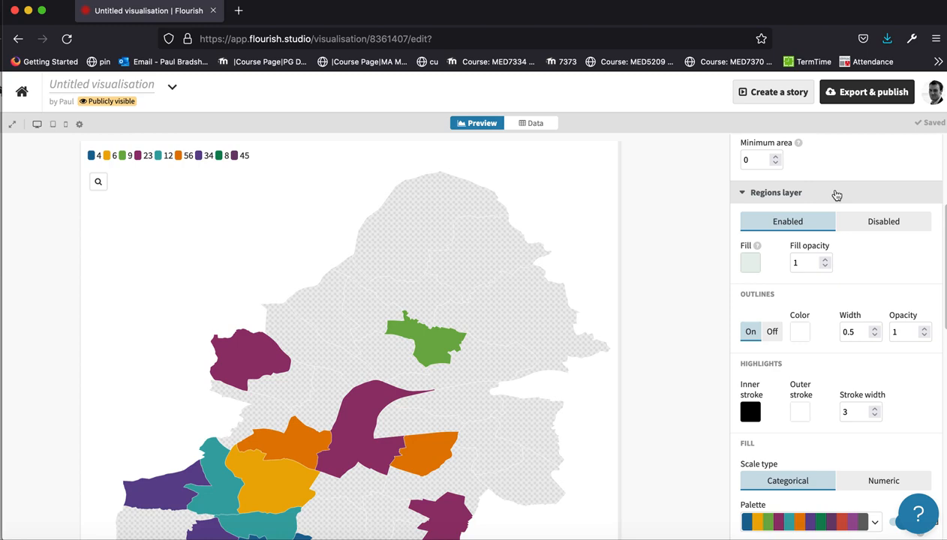
scroll(835, 284, "down", 2)
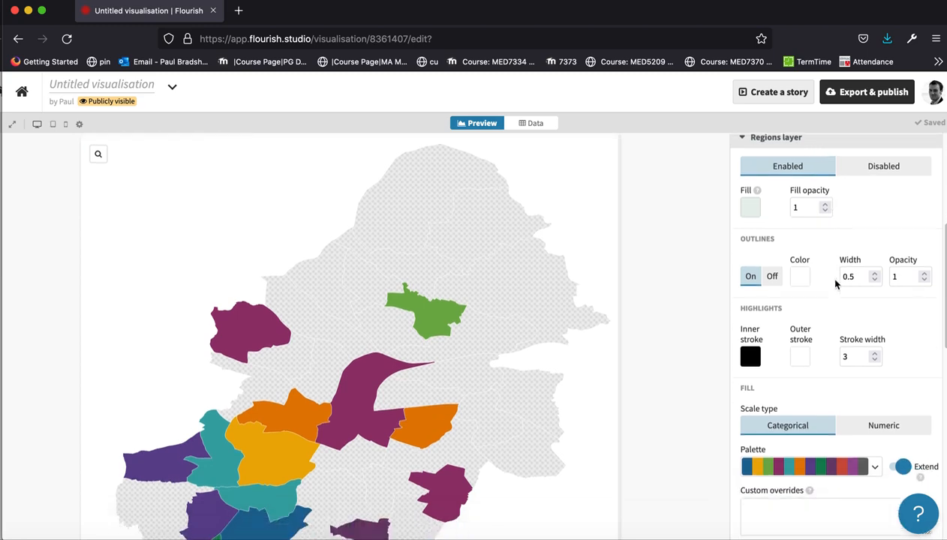
scroll(766, 401, "down", 2)
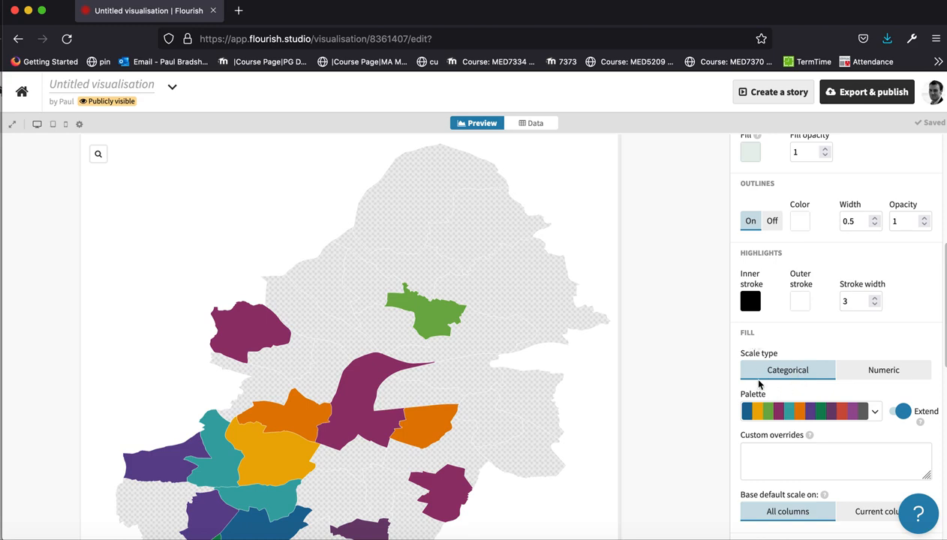
left_click(884, 379)
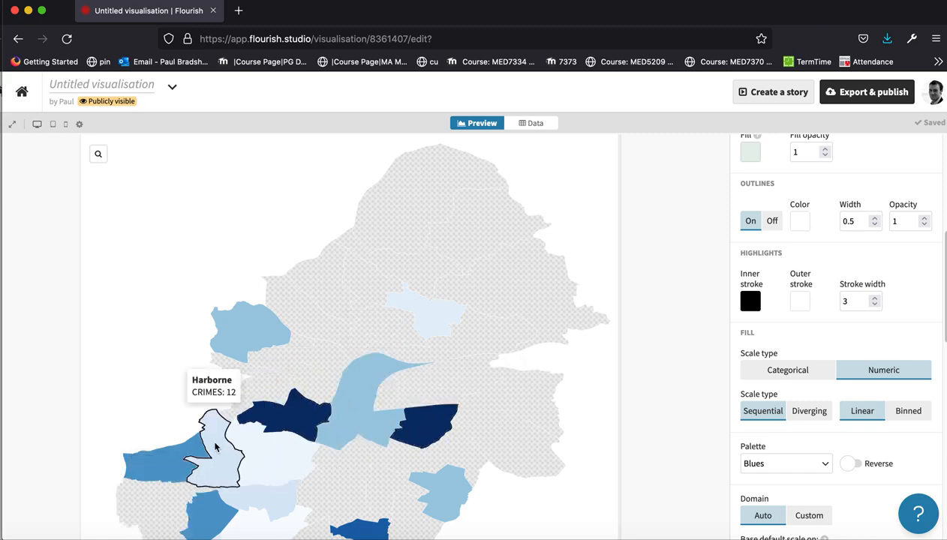
Examine the ward shading and legend on the map along with the numeric fill options.
scroll(212, 433, "down", 3)
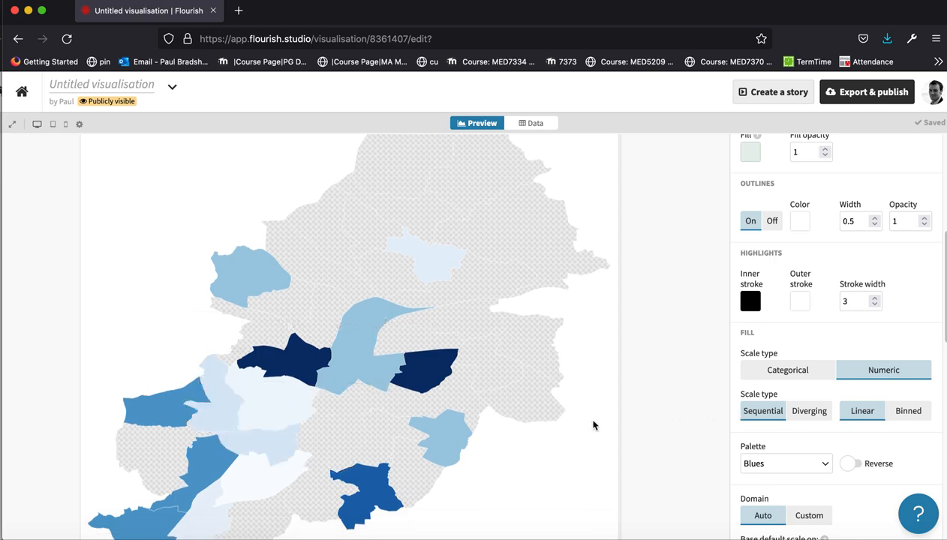
scroll(570, 423, "down", 2)
scroll(605, 393, "up", 3)
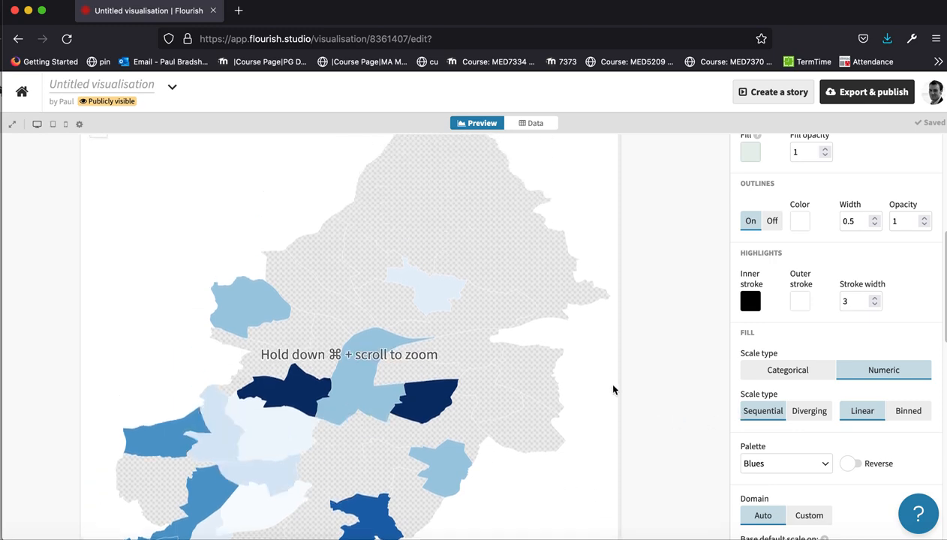
scroll(747, 334, "up", 1)
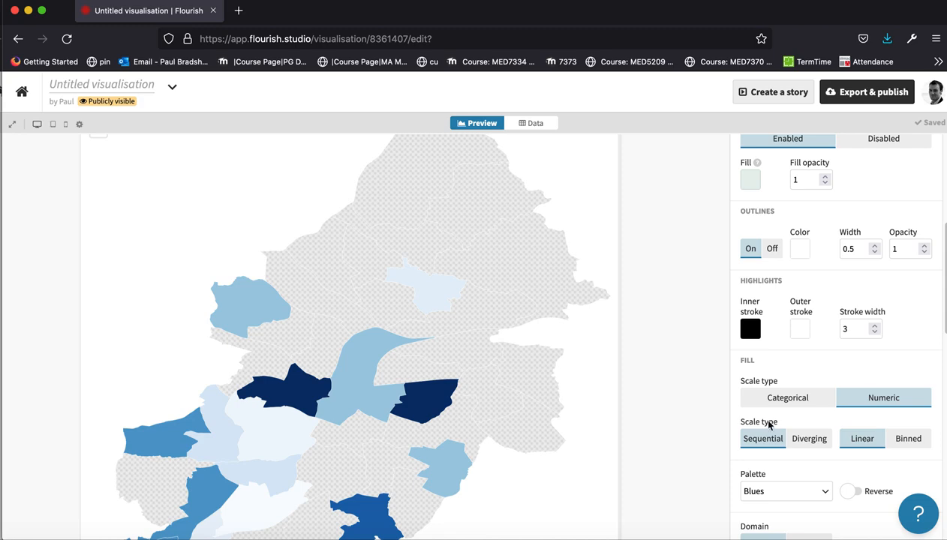
scroll(758, 422, "down", 1)
scroll(507, 378, "up", 2)
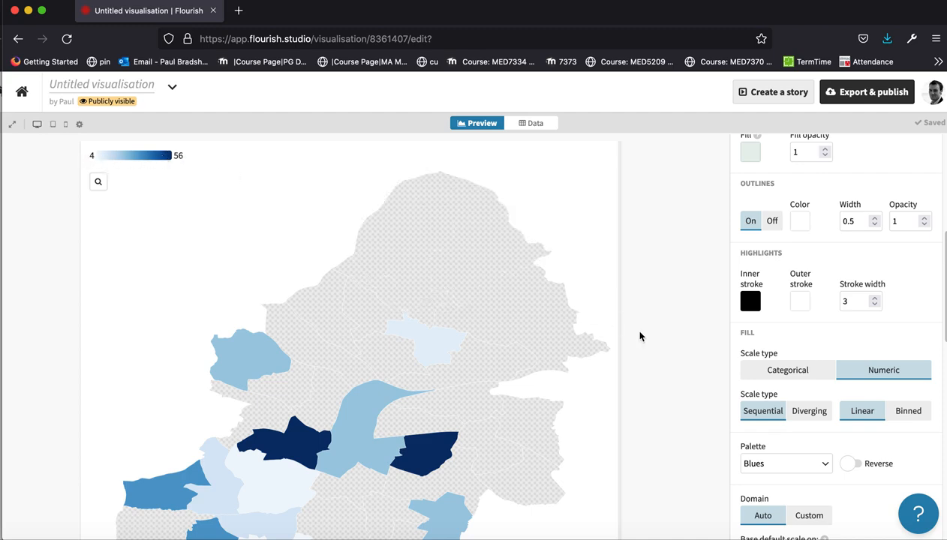
scroll(783, 388, "down", 1)
scroll(783, 387, "down", 3)
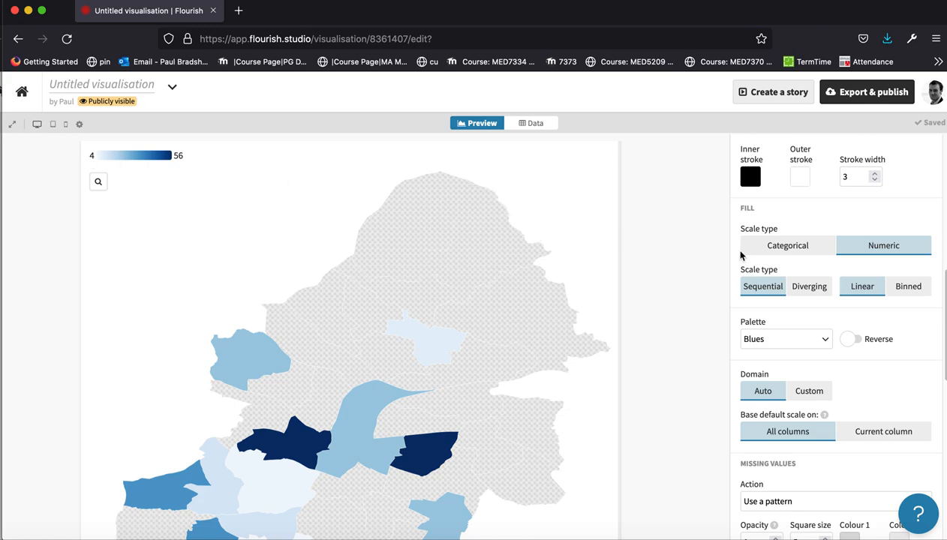
Switch the regions' numeric fill scale to Diverging, look through its palettes, and inspect the missing-value settings and wards without data.
left_click(814, 290)
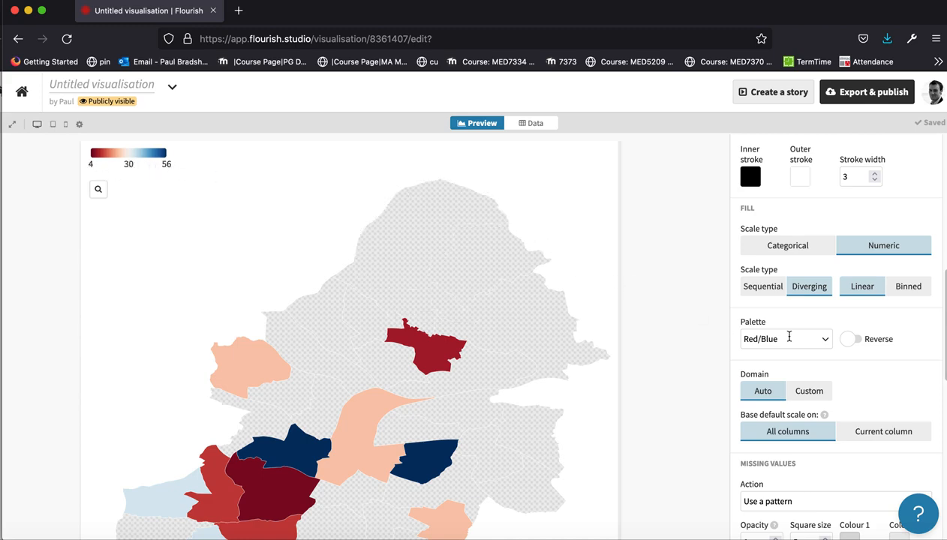
left_click(812, 336)
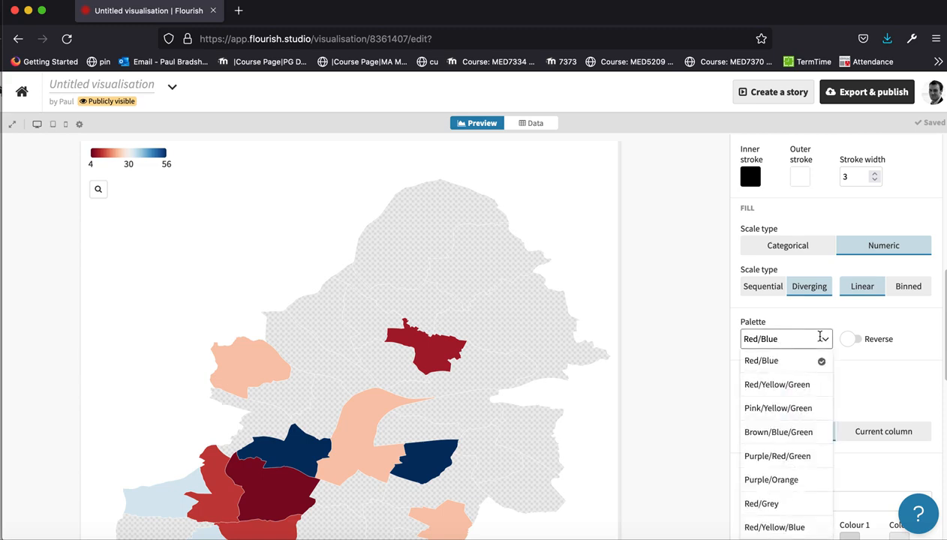
scroll(801, 430, "down", 3)
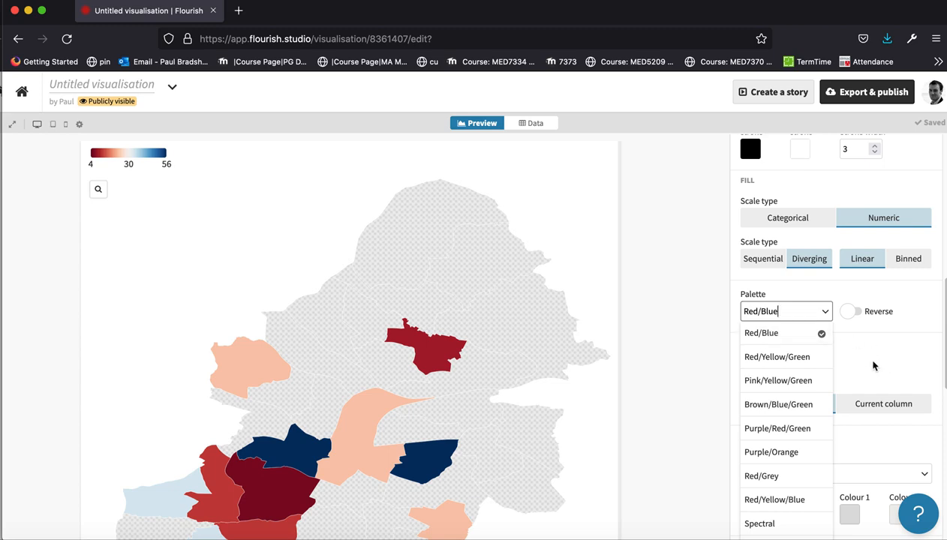
left_click(864, 362)
scroll(872, 367, "down", 5)
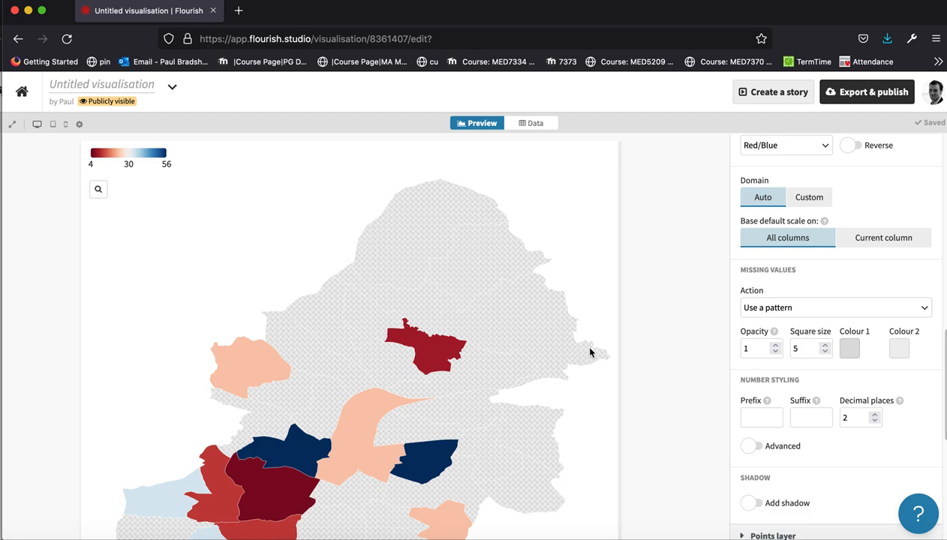
scroll(403, 424, "down", 3)
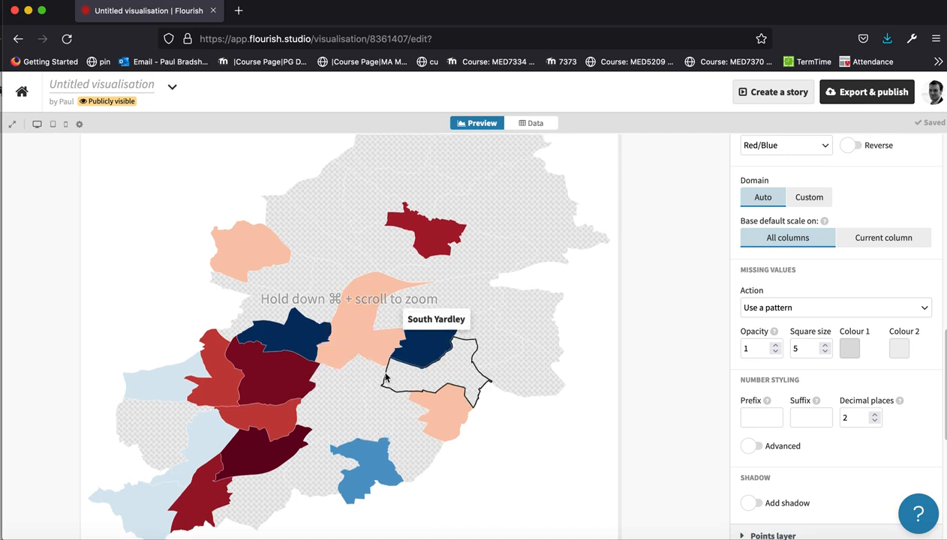
scroll(384, 377, "up", 2)
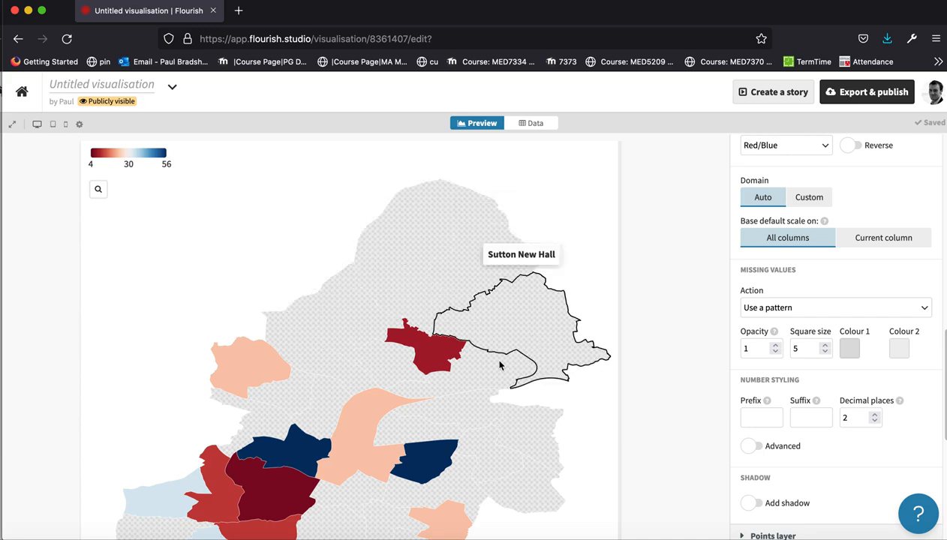
In the Regions data sheet, enter CRIMES values 34 for Sutton New Hall and 45 for Sutton Trinity.
left_click(535, 126)
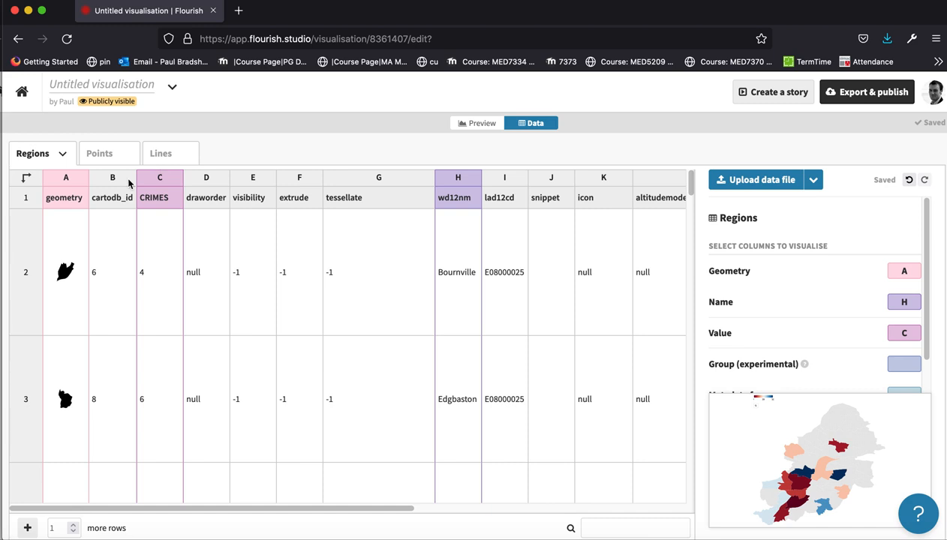
scroll(170, 273, "down", 5)
scroll(171, 273, "down", 15)
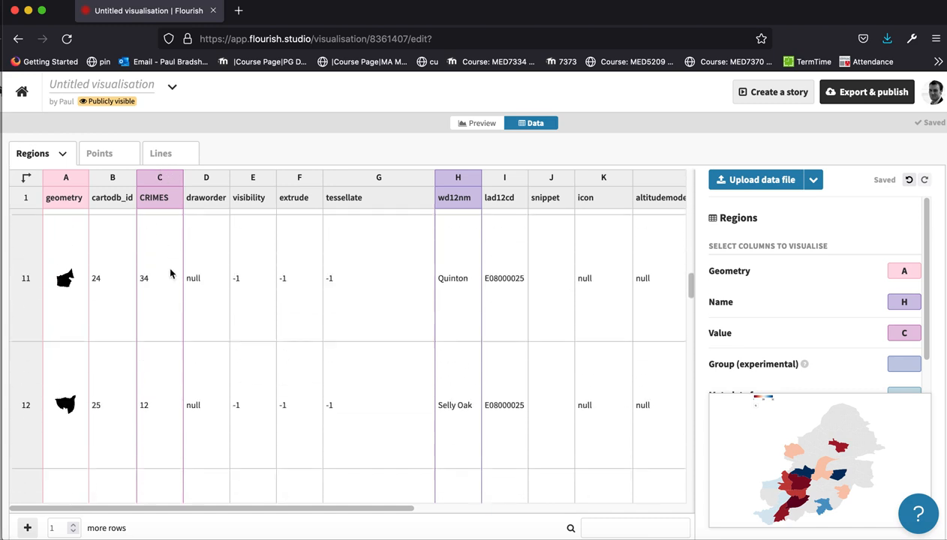
scroll(169, 276, "down", 2)
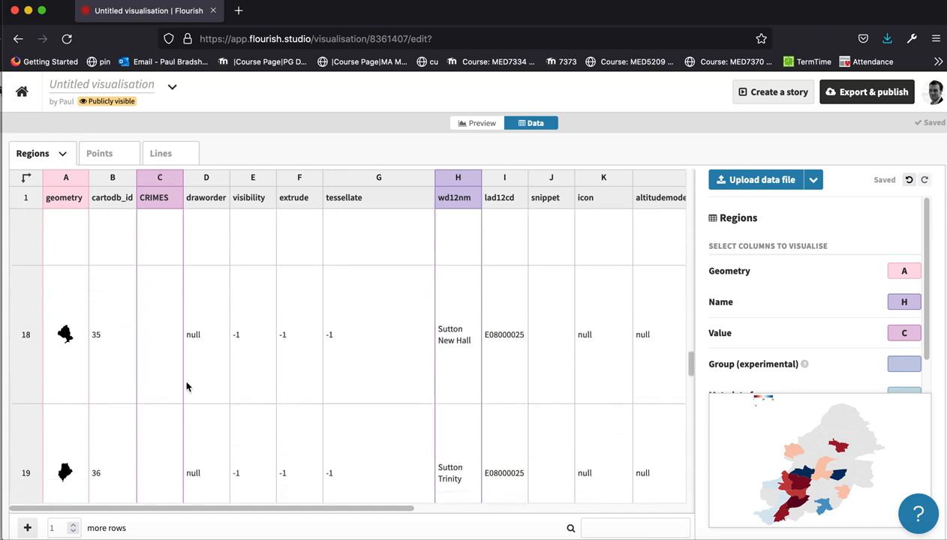
left_click(161, 340)
type("34")
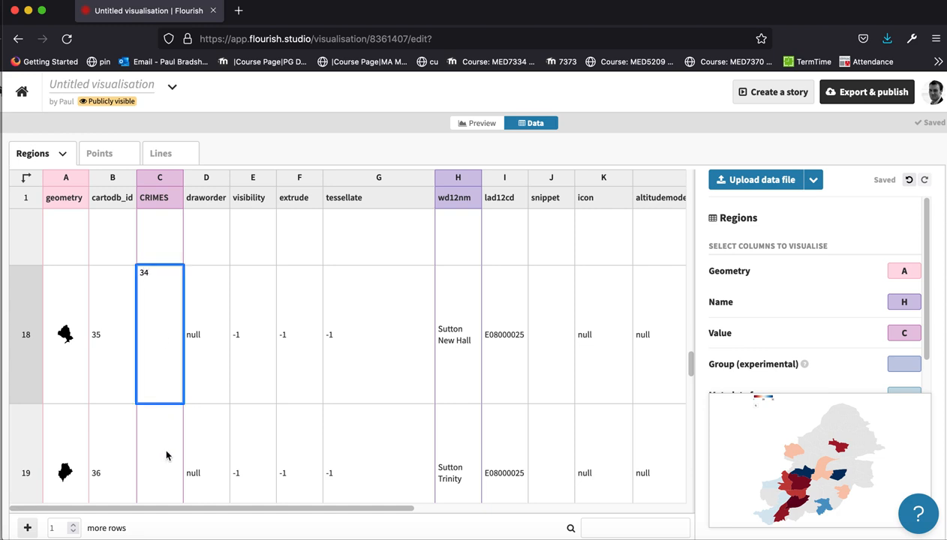
key("Return")
type("45")
left_click(241, 441)
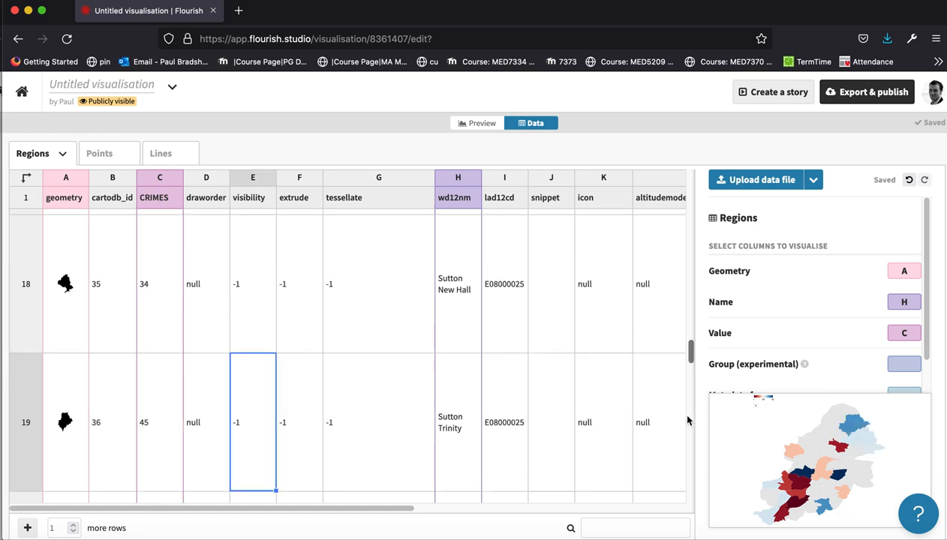
Clear all the sample country data from the Points sheet and check the Lines sheet.
left_click(103, 154)
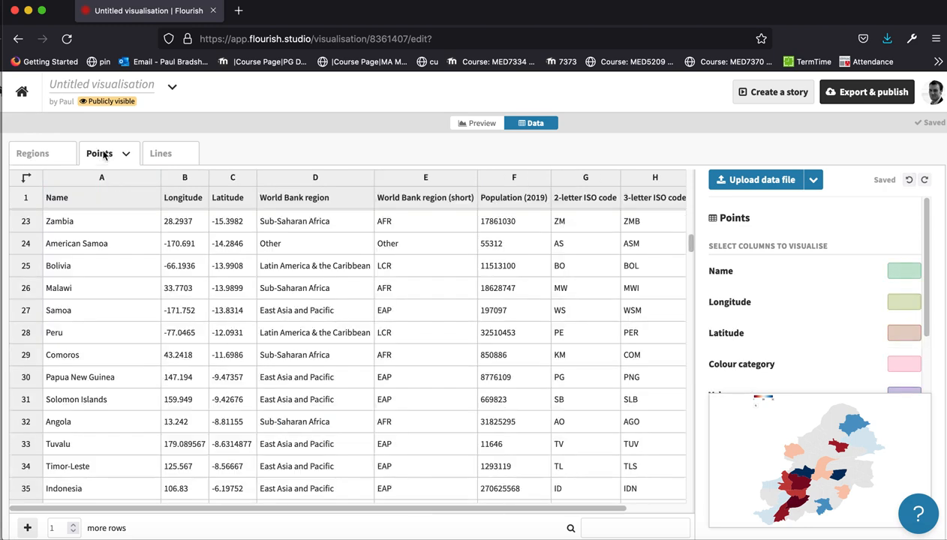
left_click(117, 241)
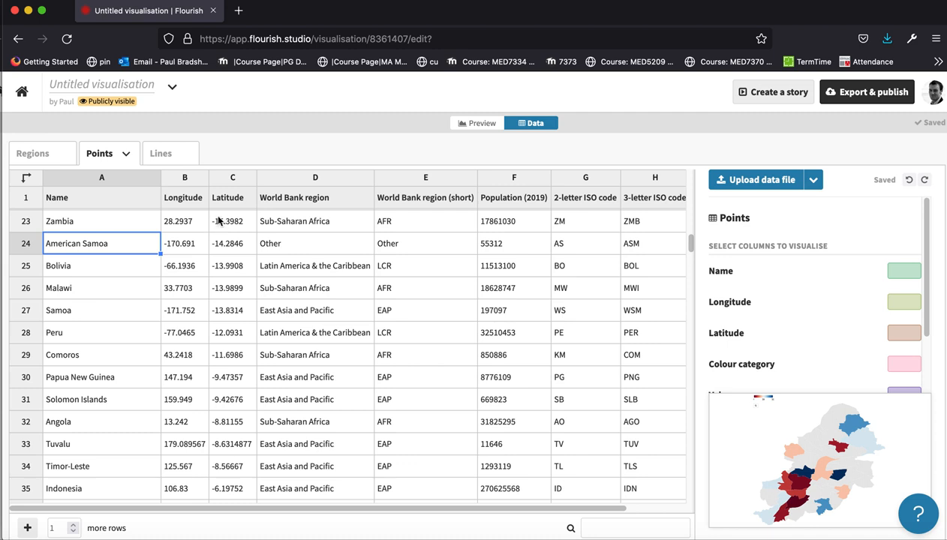
key("super+a")
key("Delete")
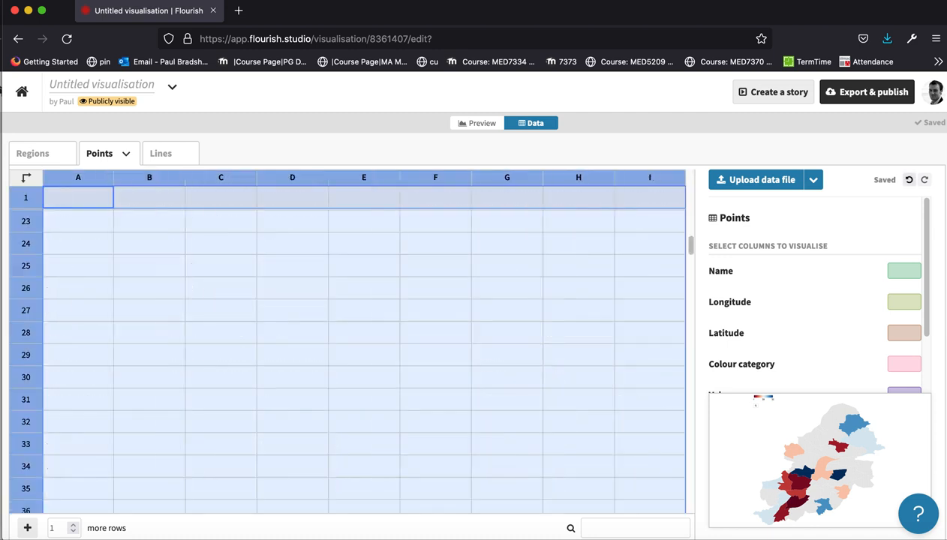
left_click(161, 240)
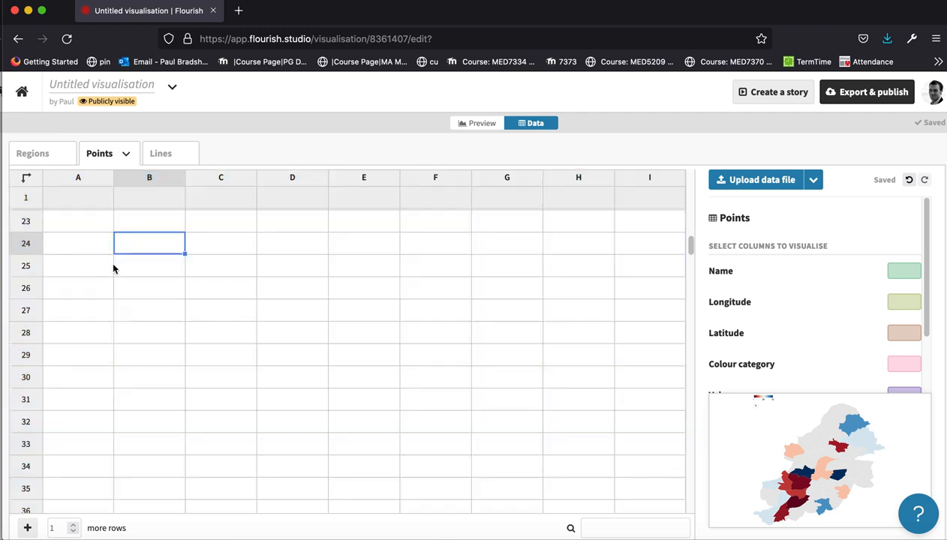
left_click(166, 154)
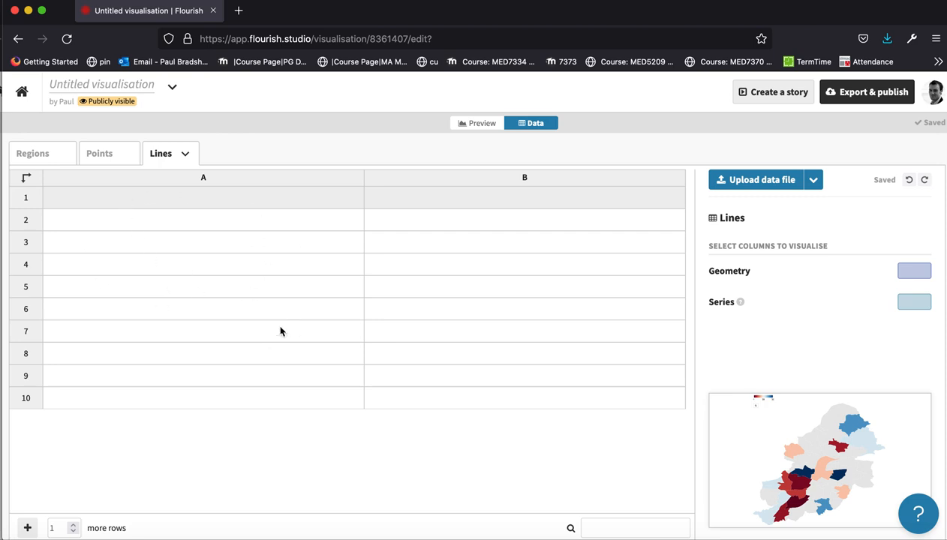
Rename the visualisation as Birmingham wards.
left_click(122, 84)
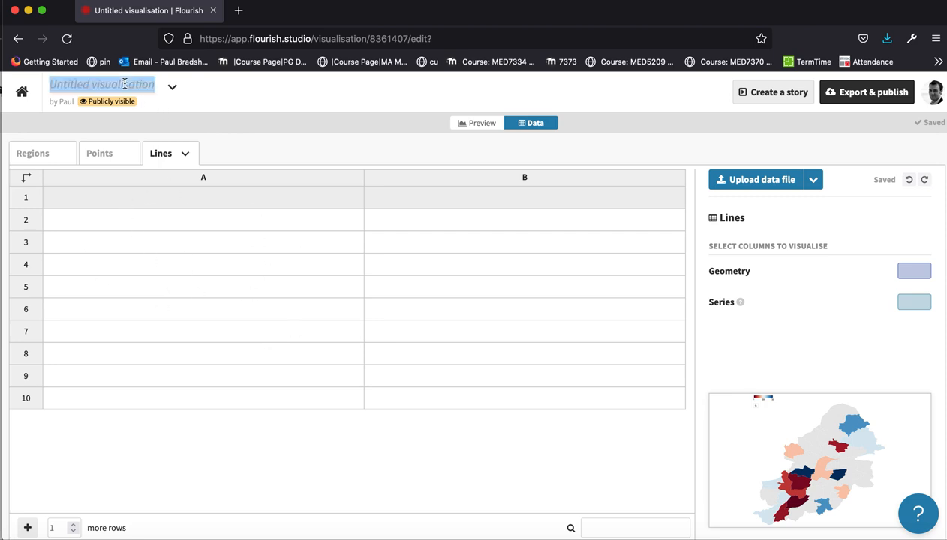
type("Birmingham wea")
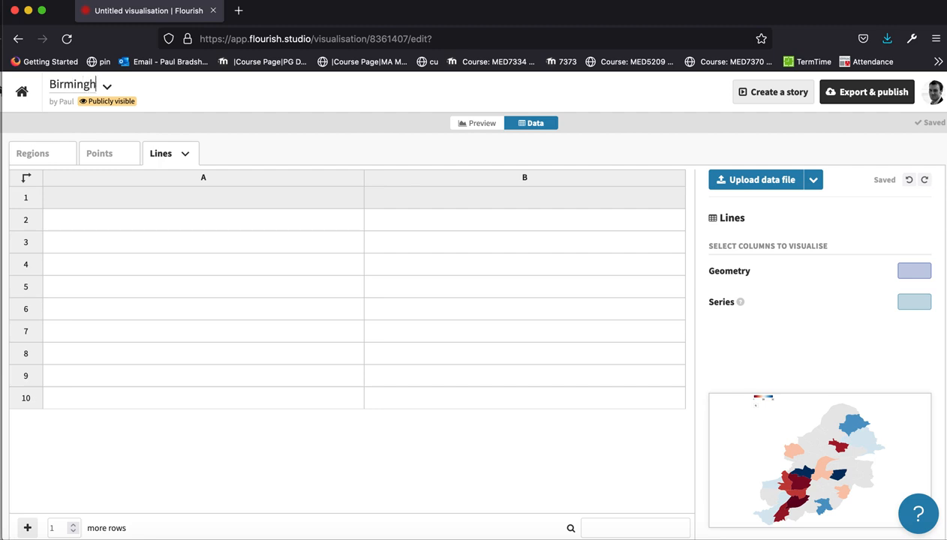
key("BackSpace")
key("BackSpace")
type("ards")
key("Return")
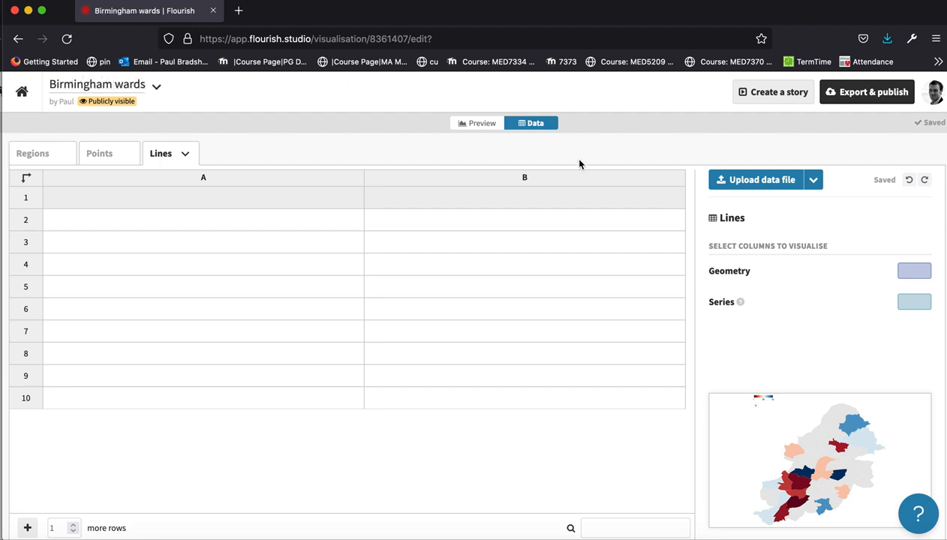